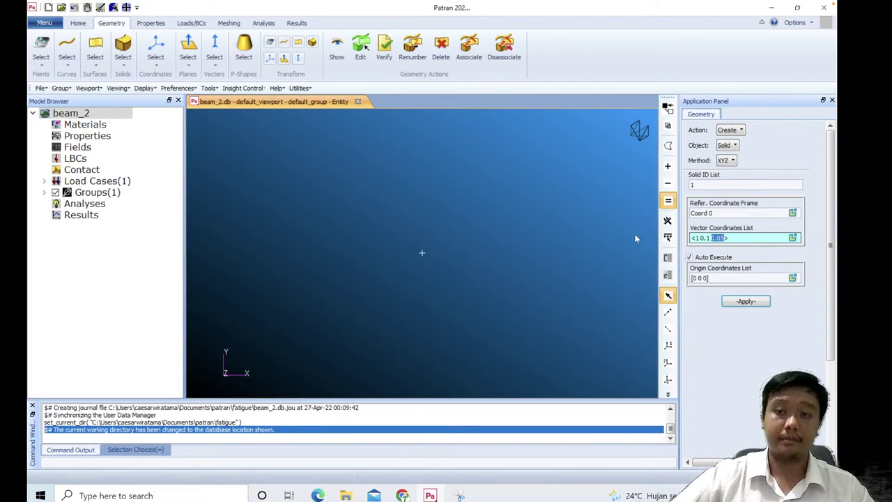
Step: Create an XYZ solid block with vector <1 0.1 0.05> at origin [0 0 0] and display it in smooth shading
left_click(746, 301)
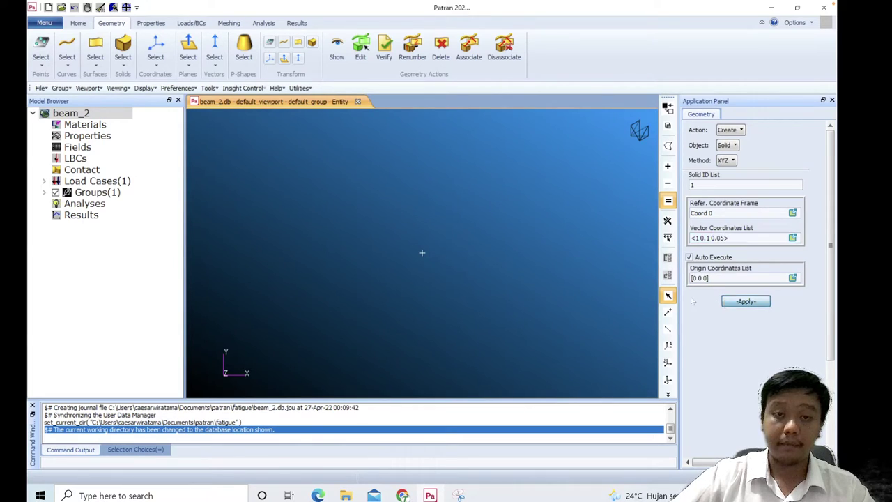
middle_click_drag(437, 258, 444, 258)
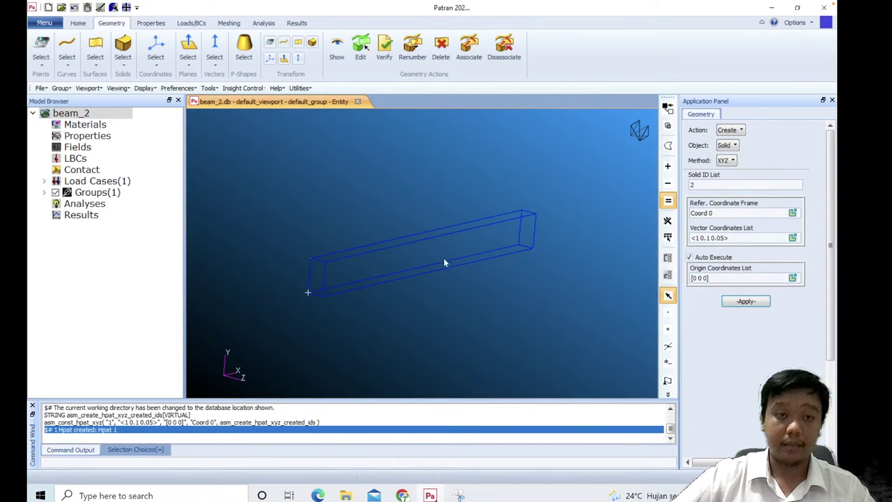
left_click(122, 58)
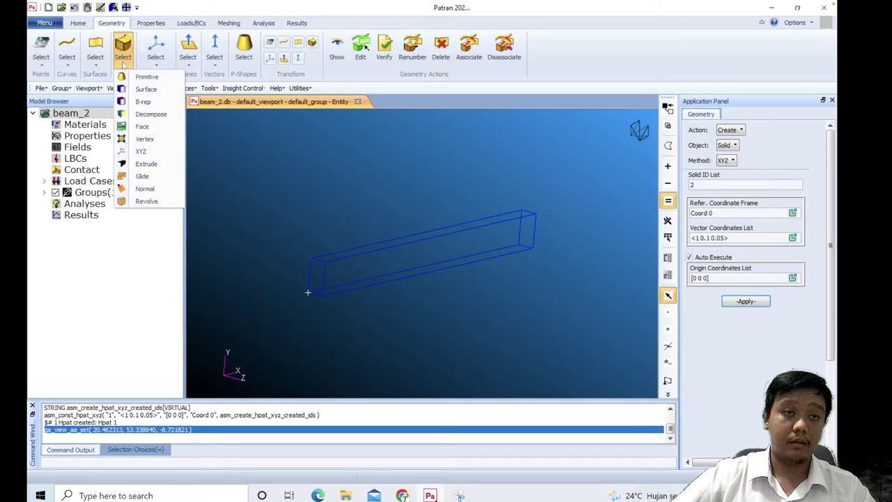
left_click(123, 57)
middle_click_drag(424, 148, 579, 299)
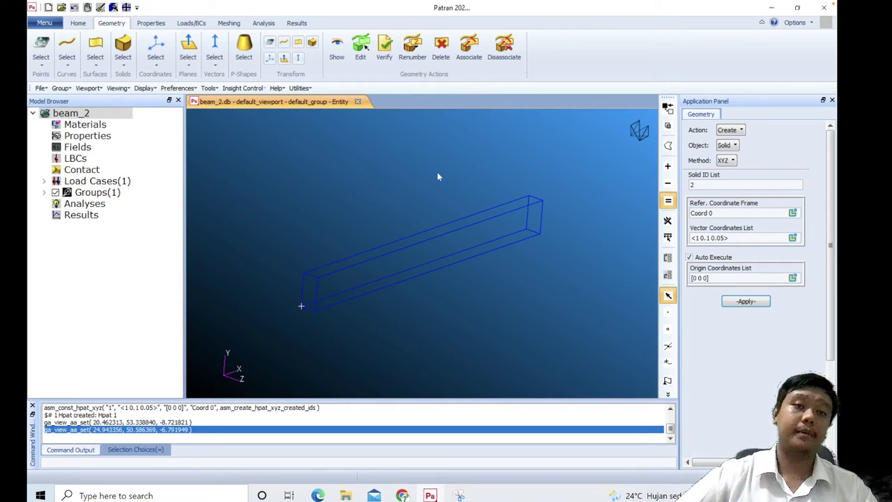
left_click(79, 23)
left_click(242, 42)
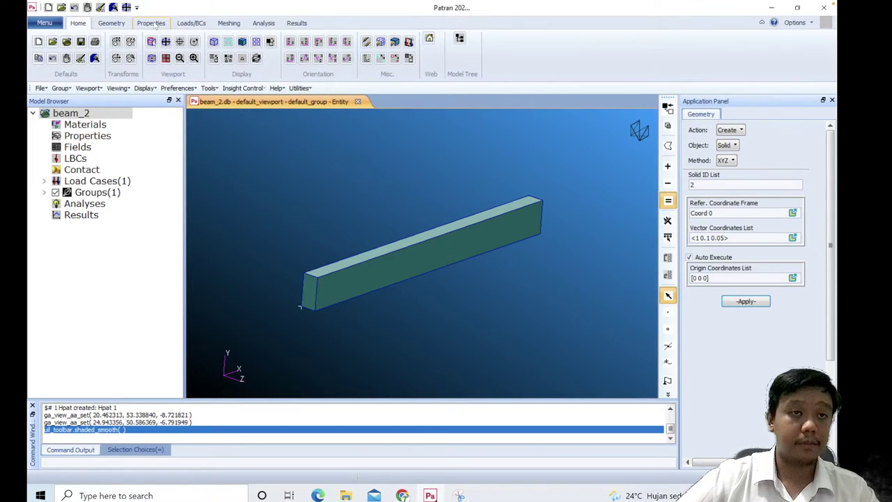
Step: Open the isotropic material definition with its material name ready for editing
left_click(152, 23)
left_click(45, 47)
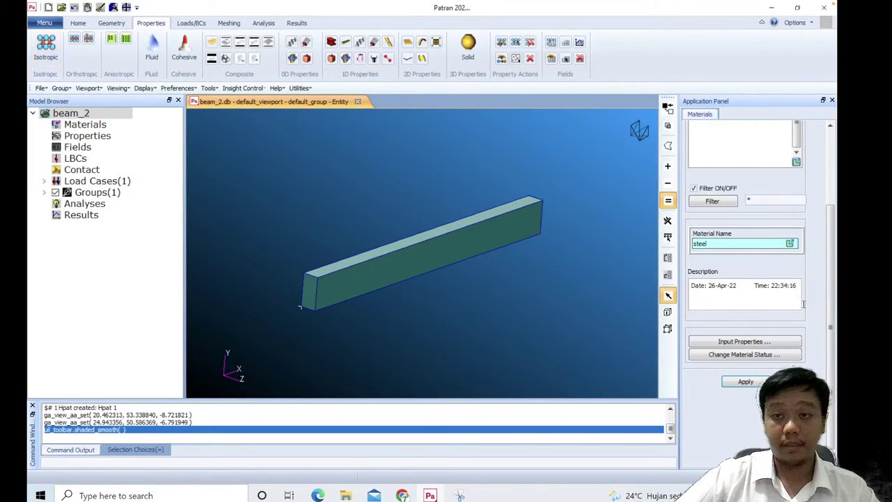
double_click(735, 244)
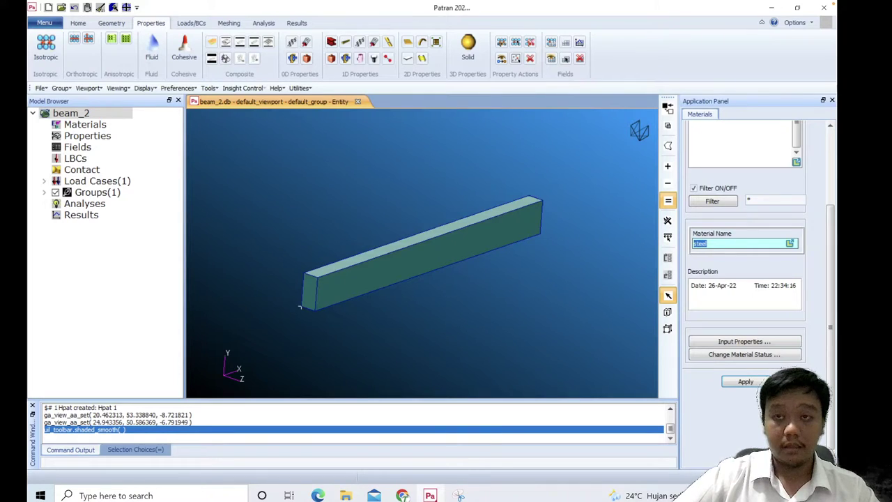
Step: Arrange the Patran window beside the load_and_stress_analysis slides in Chrome, with slide 78 of the nSoft material database shown
left_click(797, 7)
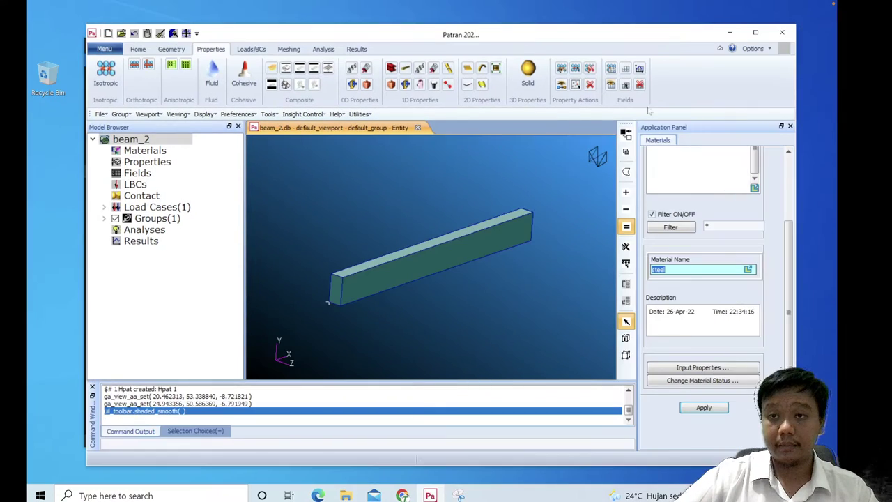
left_click_drag(626, 35, 580, 26)
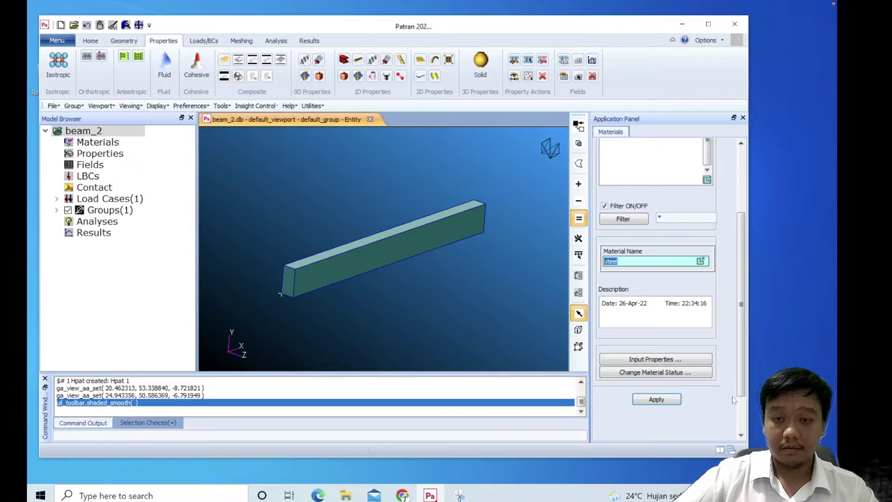
left_click(402, 495)
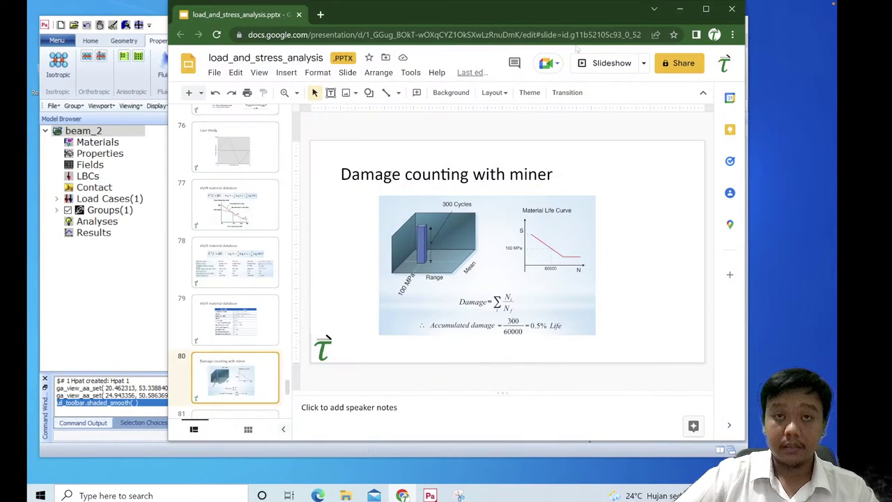
left_click(235, 262)
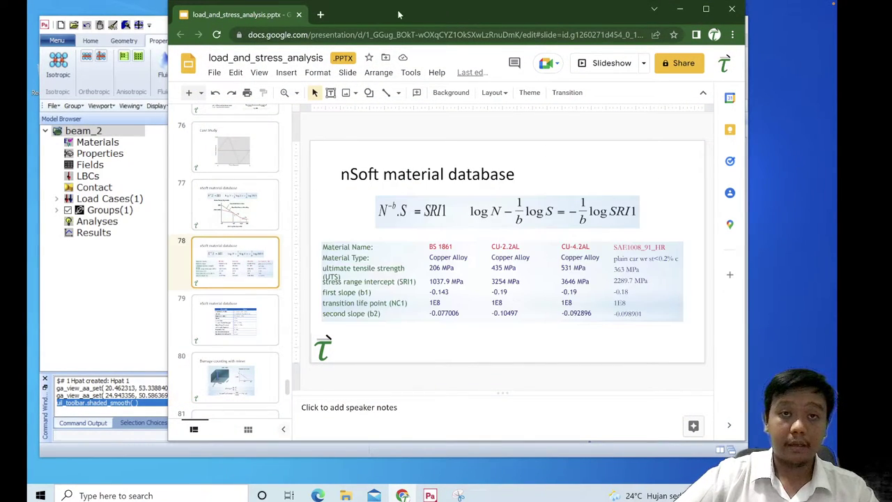
left_click_drag(399, 11, 514, 36)
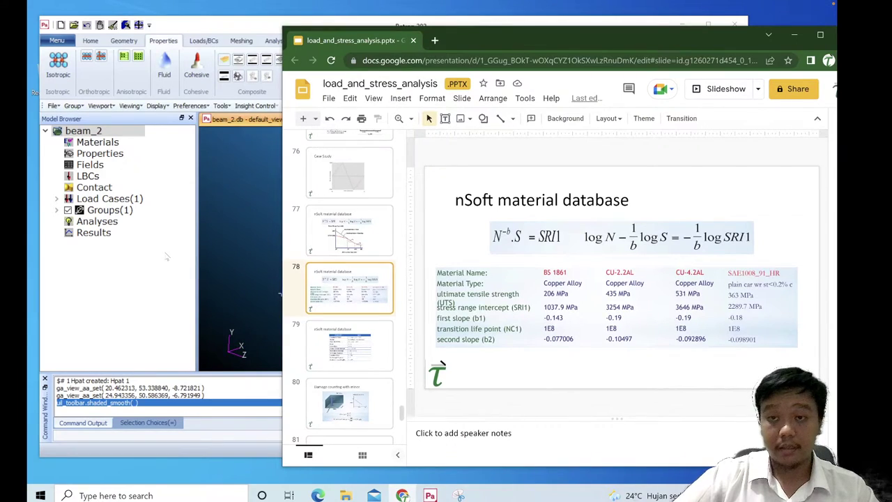
left_click(123, 279)
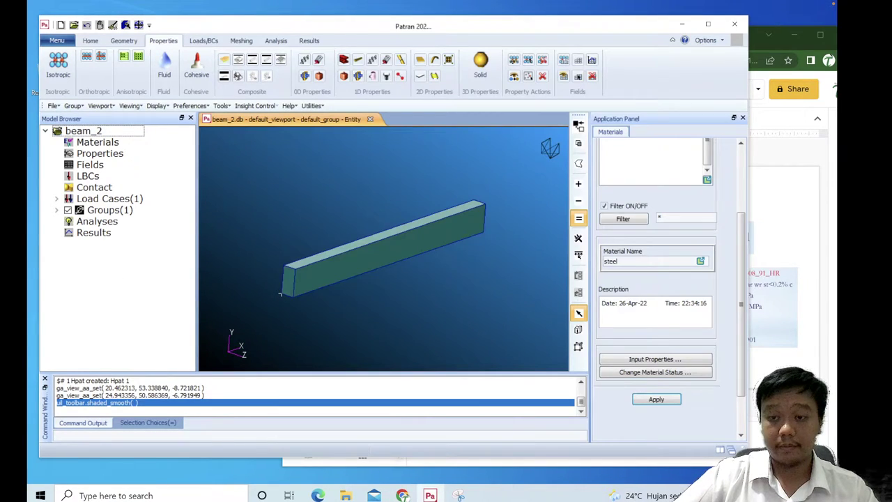
left_click_drag(748, 456, 442, 364)
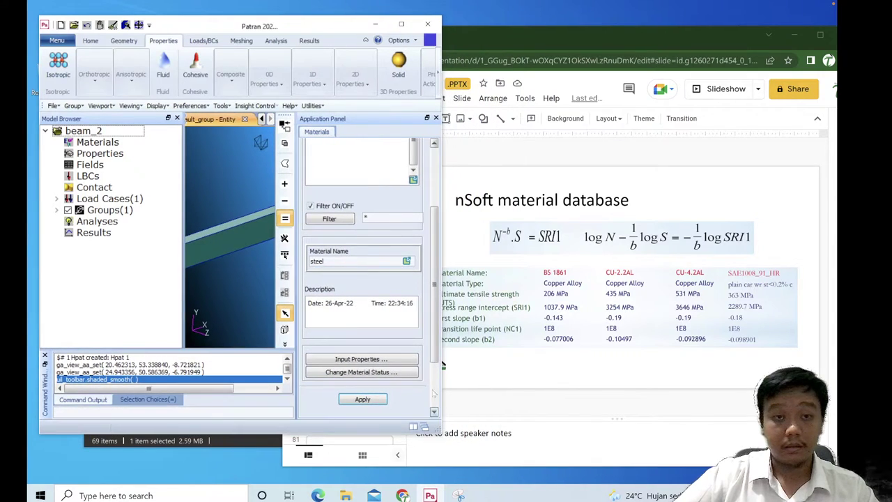
Step: Name the isotropic material SAE1008 and open its input properties for the Linear Elastic constitutive model
double_click(347, 261)
type("SAE1008")
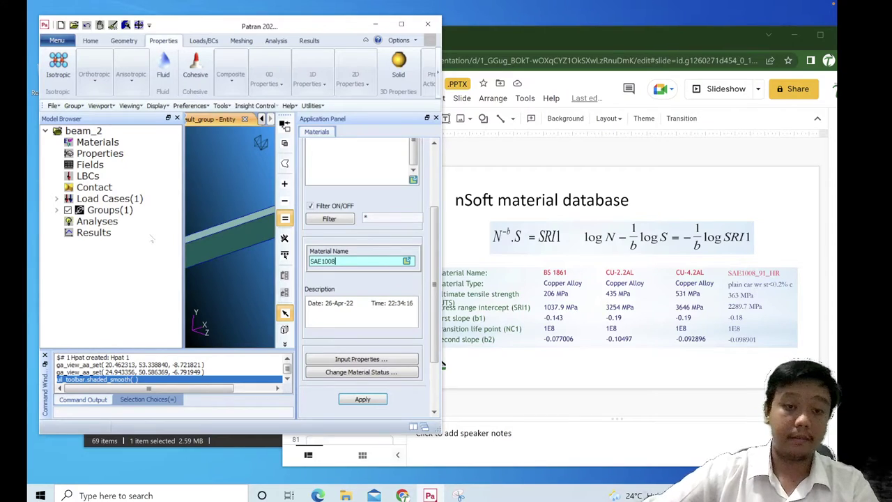
left_click(351, 361)
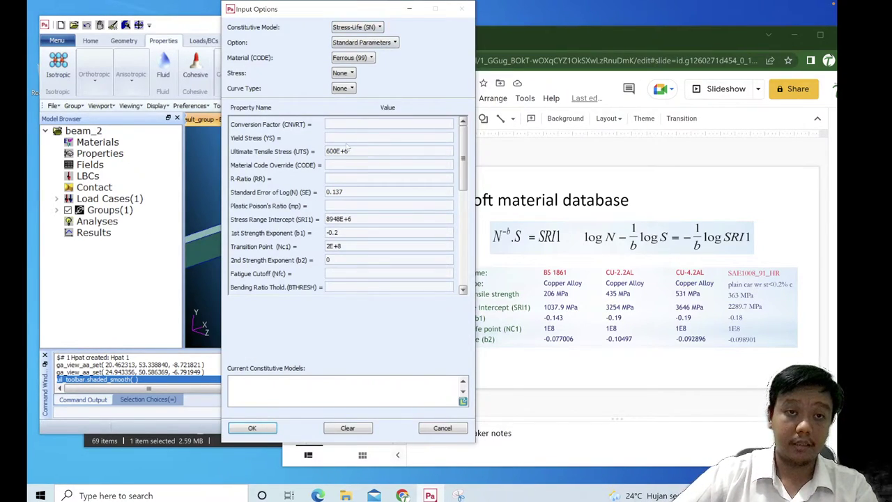
left_click(374, 29)
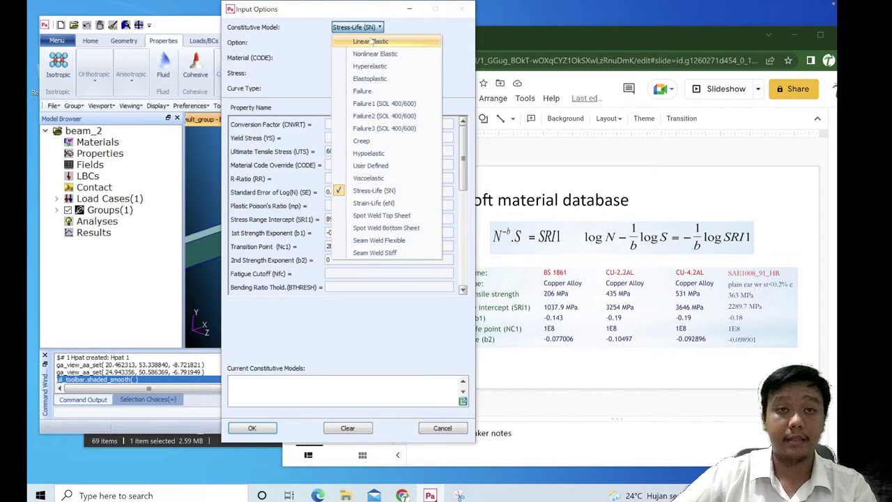
left_click(353, 36)
left_click_drag(337, 64, 308, 64)
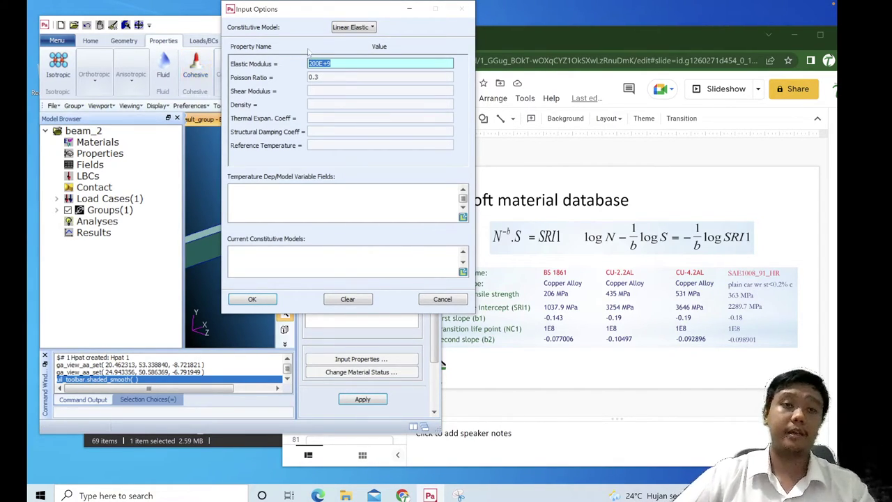
Step: Under the Stress-Life (SN) model, set the ultimate tensile stress to 363E+6 and clear the standard error of Log(N)
left_click(355, 27)
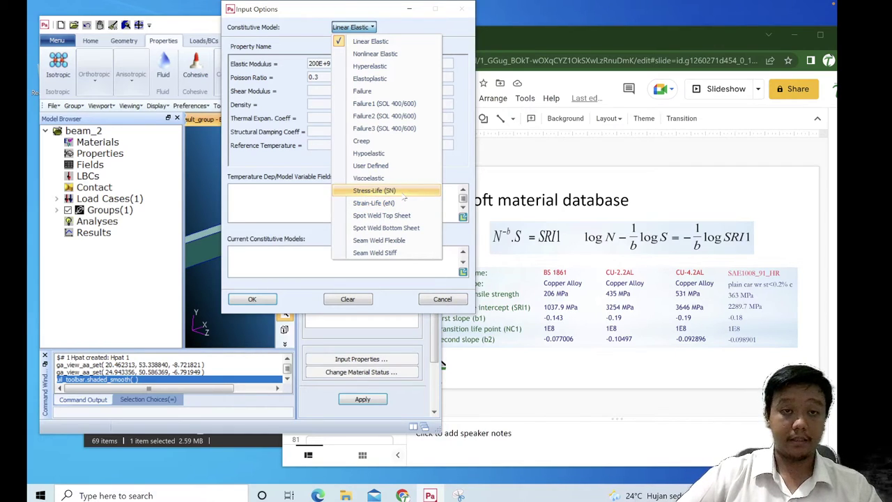
left_click(380, 190)
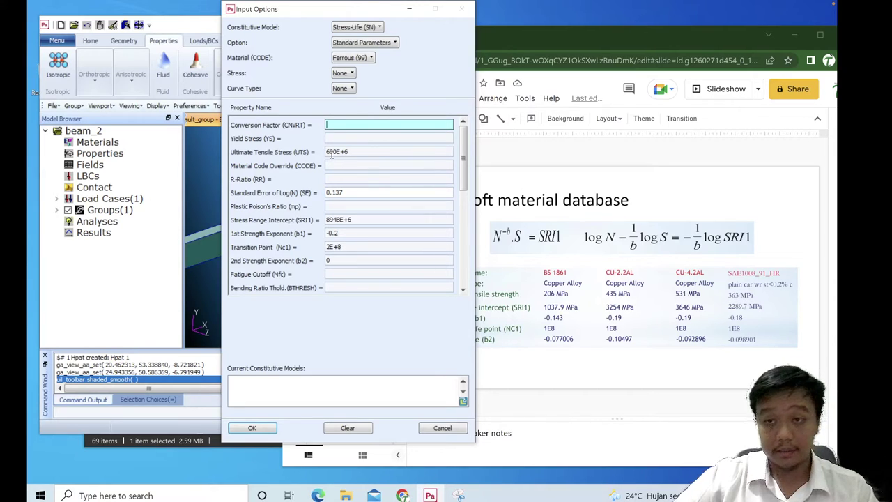
left_click_drag(364, 152, 180, 150)
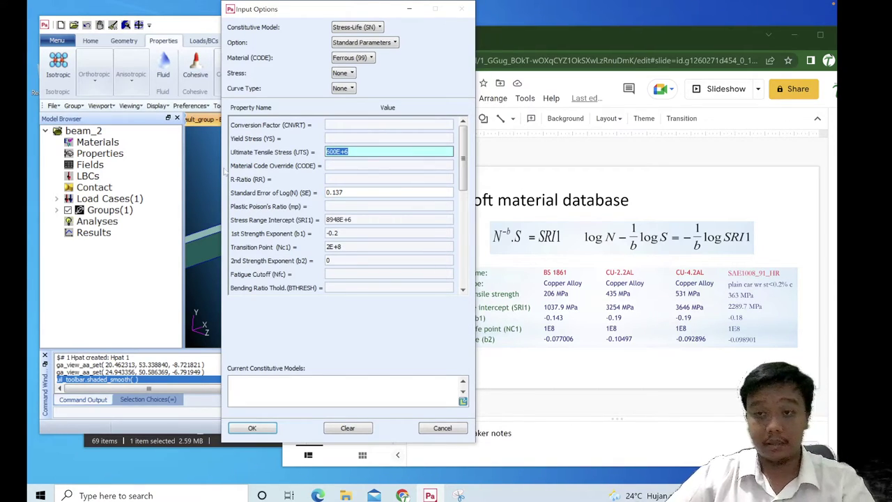
type("363")
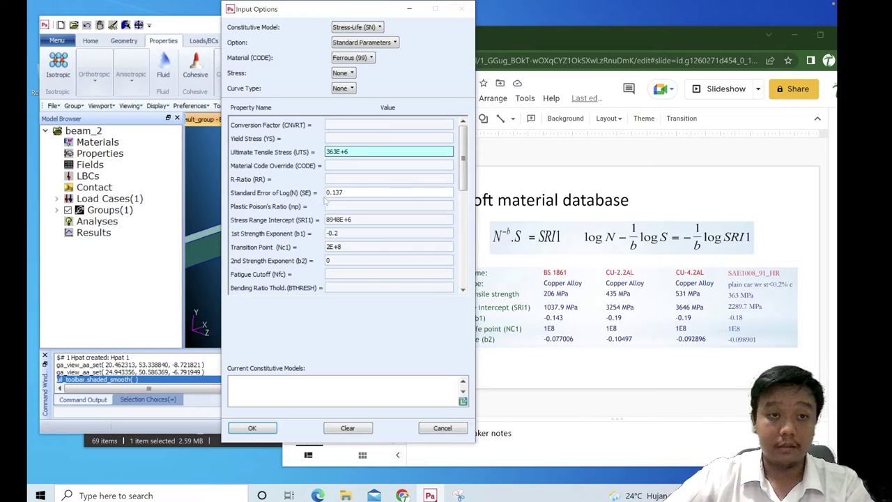
left_click_drag(349, 192, 257, 198)
key("BackSpace")
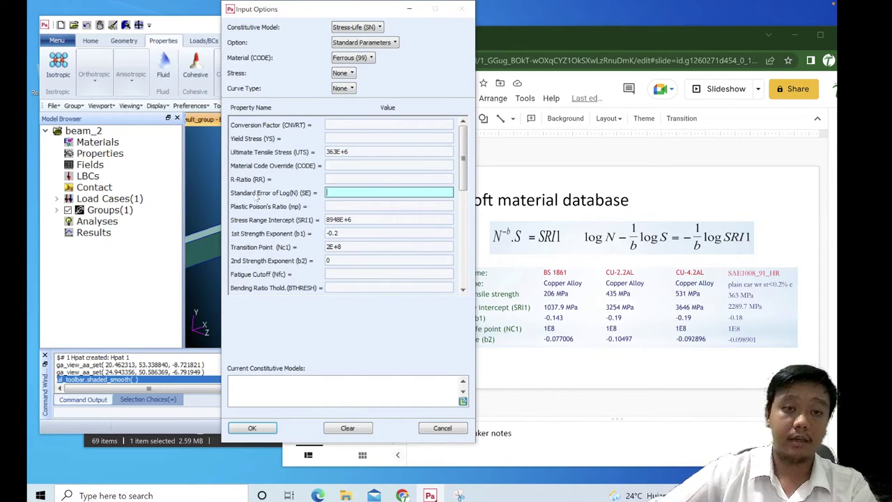
Step: Set the stress range intercept SRI1 to 2289E+6, the first strength exponent b1 to -0.18 and the transition point Nc1 to 1E+8
left_click_drag(356, 220, 256, 219)
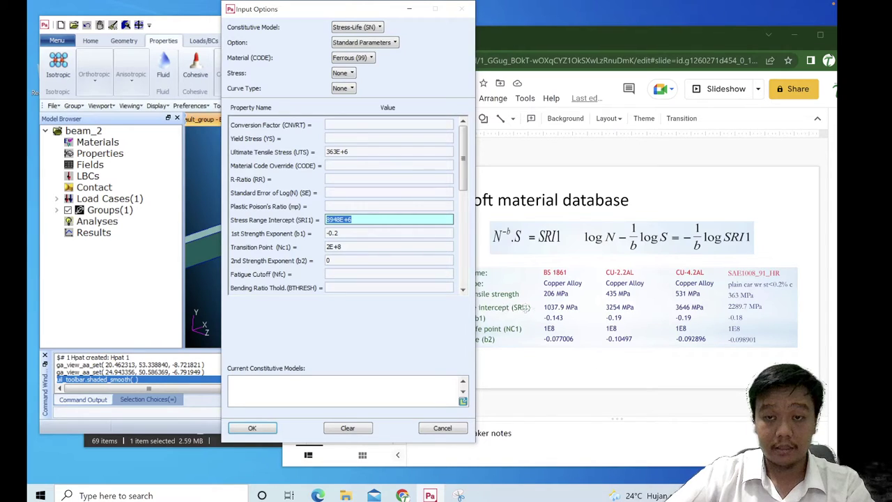
type("2289E")
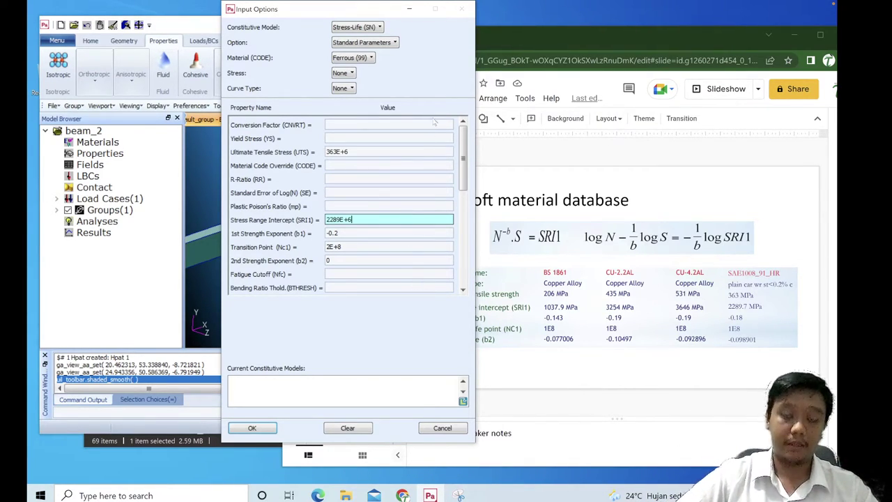
scroll(426, 175, "down", 4)
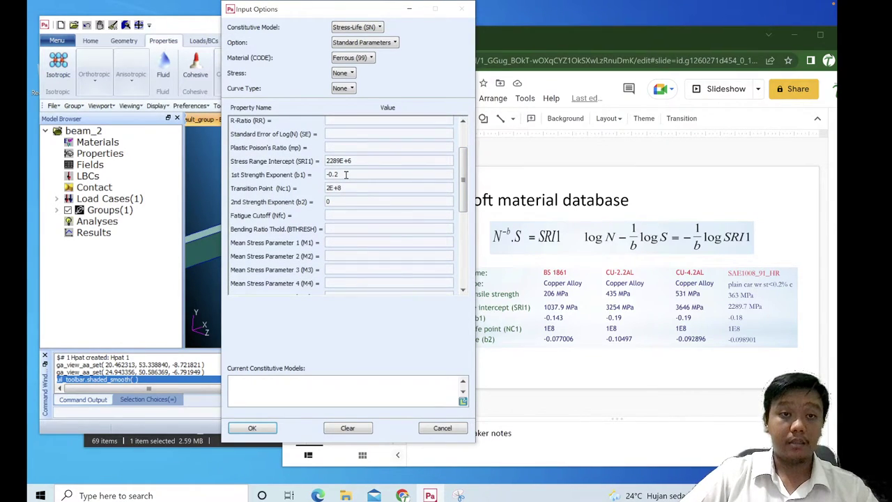
double_click(346, 175)
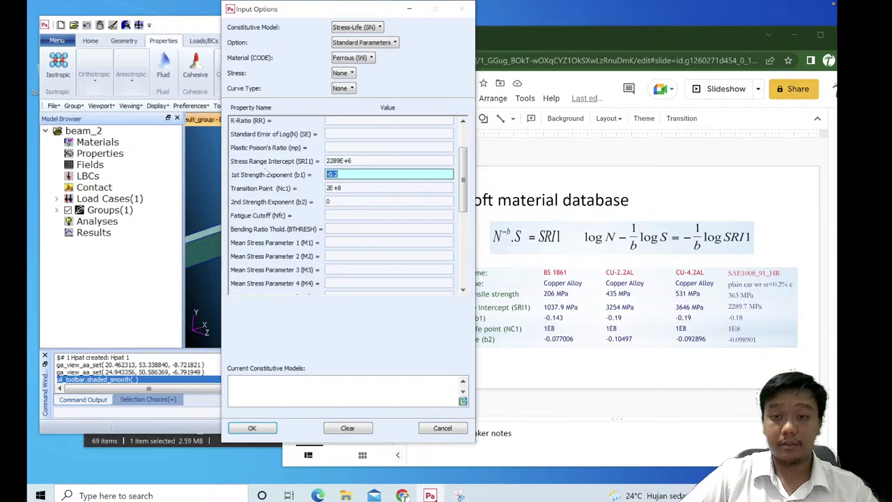
type("-")
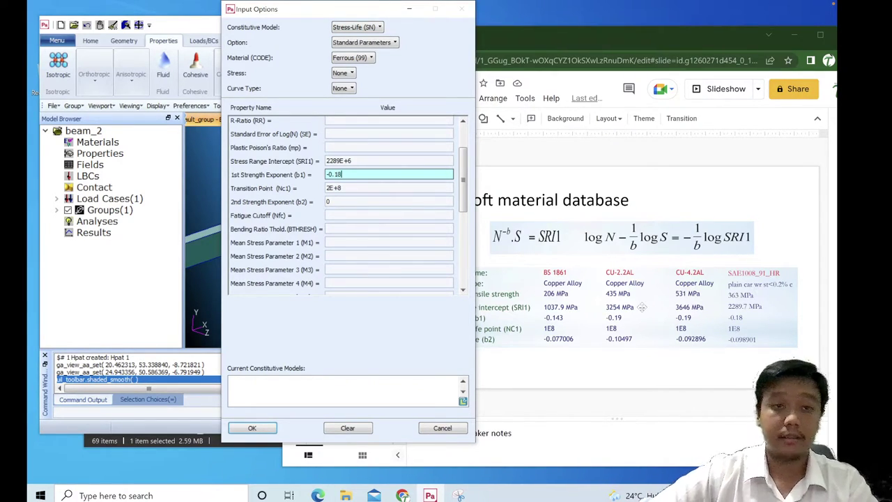
left_click(352, 189)
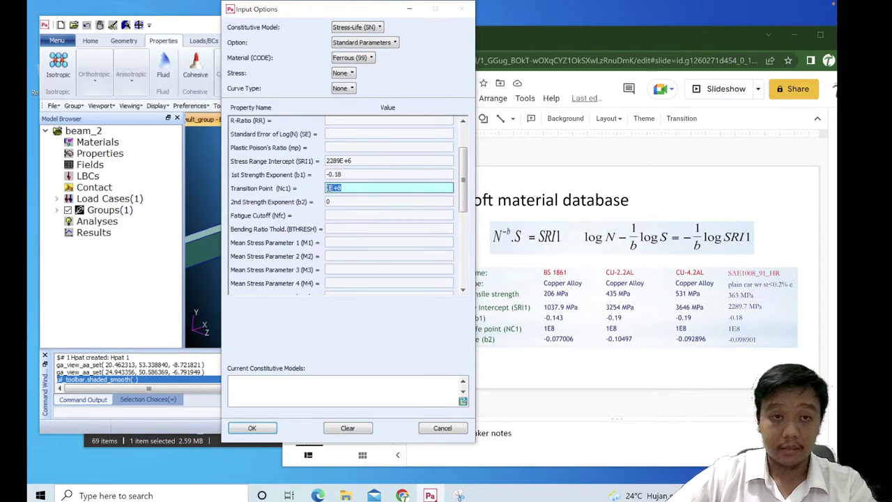
left_click(329, 188)
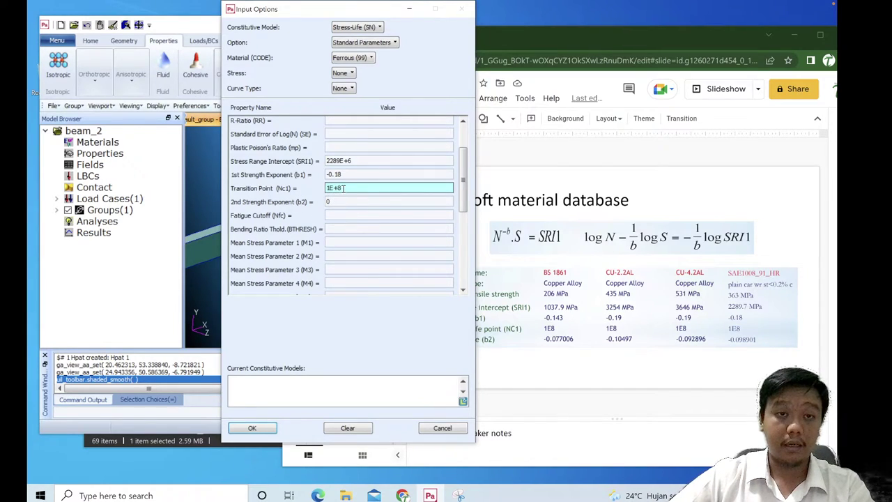
Step: Check the transition point NC1 on the S-N curve of slide 77 in Chrome, then return to slide 78 and Patran's material properties
left_click_drag(343, 188, 309, 186)
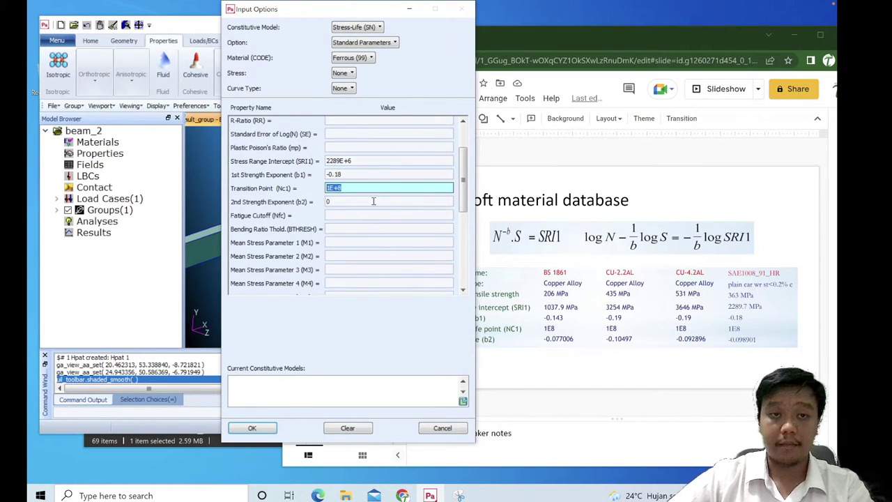
left_click(637, 389)
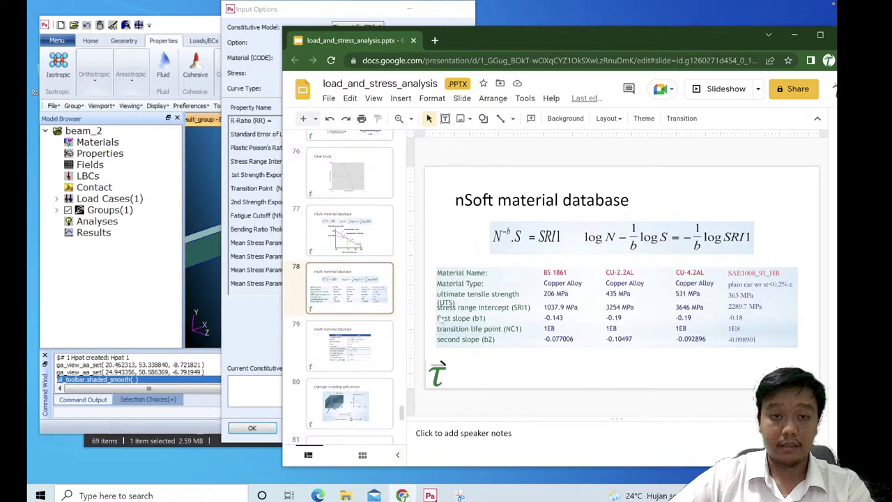
key("Up")
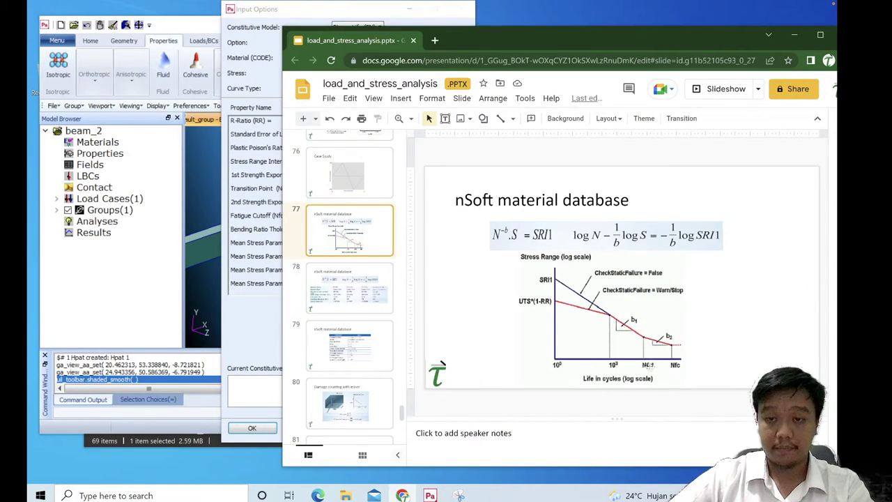
left_click(376, 281)
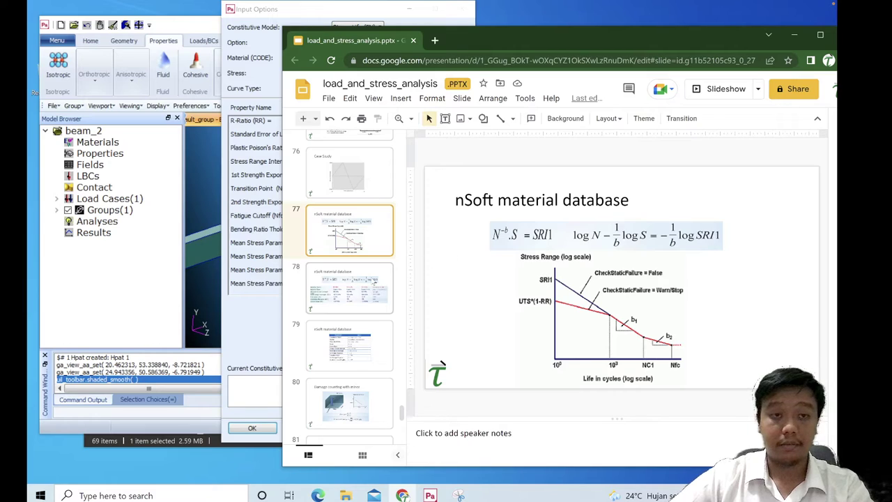
left_click(273, 322)
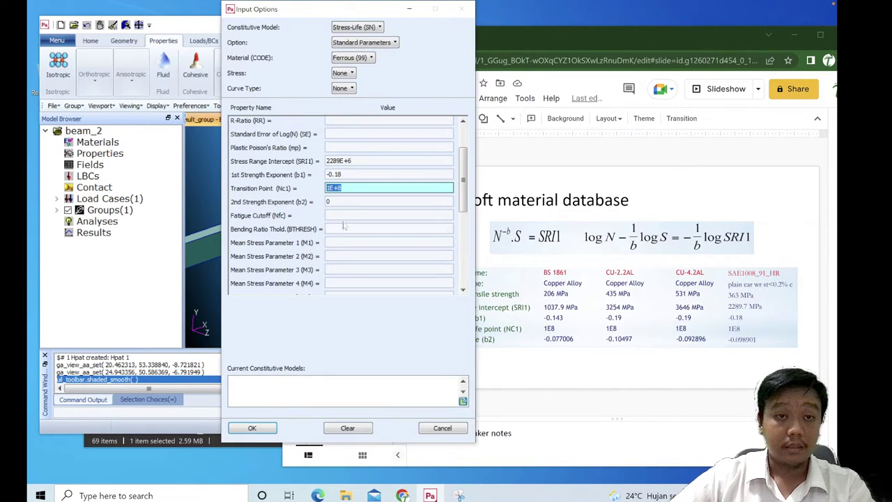
Step: Set the second strength exponent b2 to -0.098901, keep the Standard Parameters option, and create the SAE1008 material
left_click(349, 201)
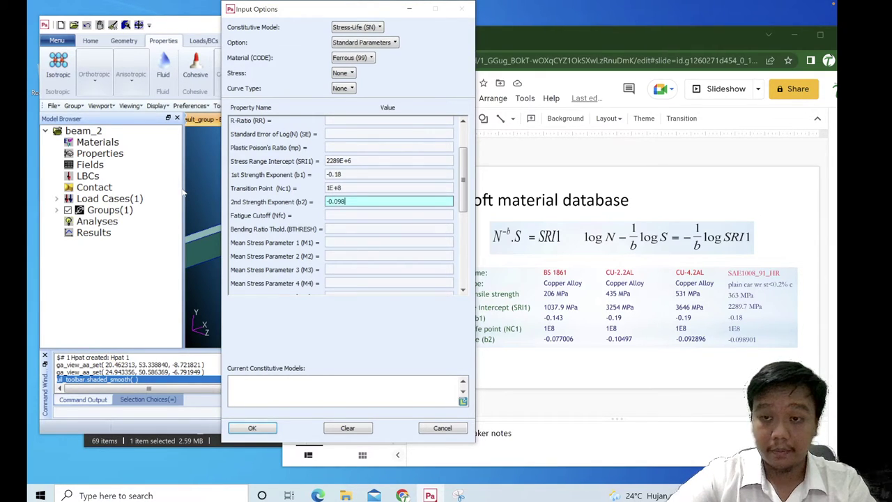
type("-0.098901")
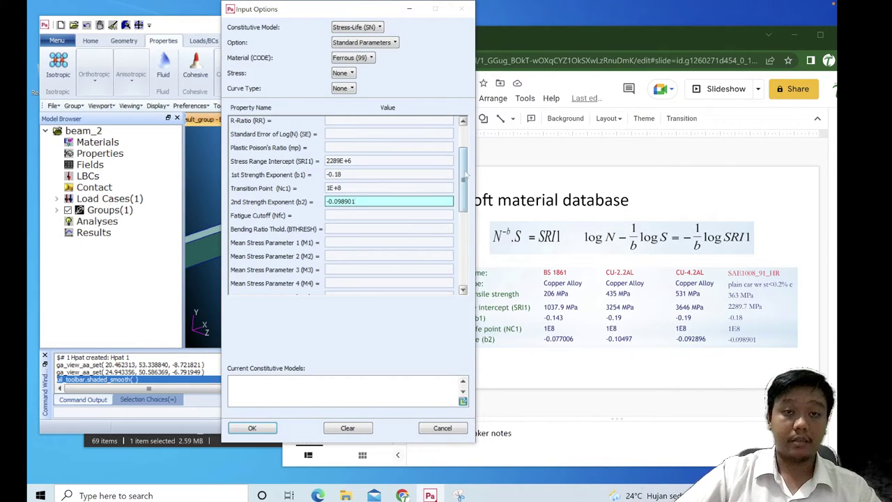
left_click_drag(463, 174, 464, 150)
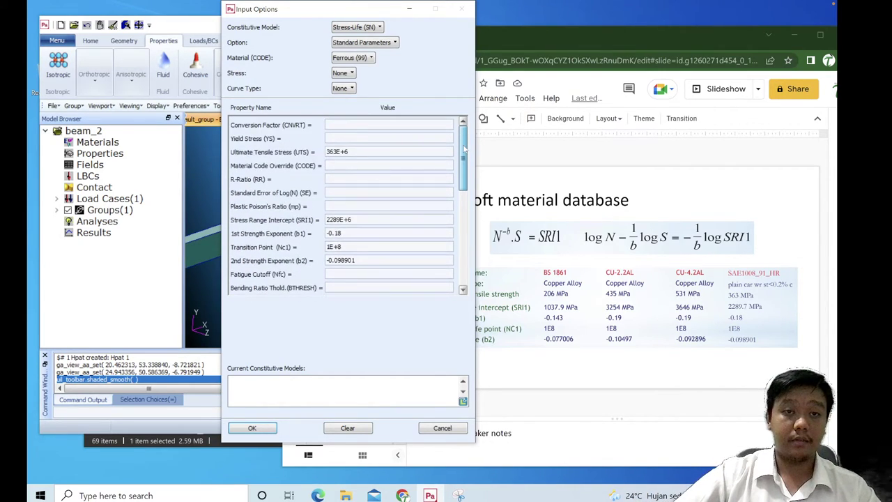
left_click(356, 43)
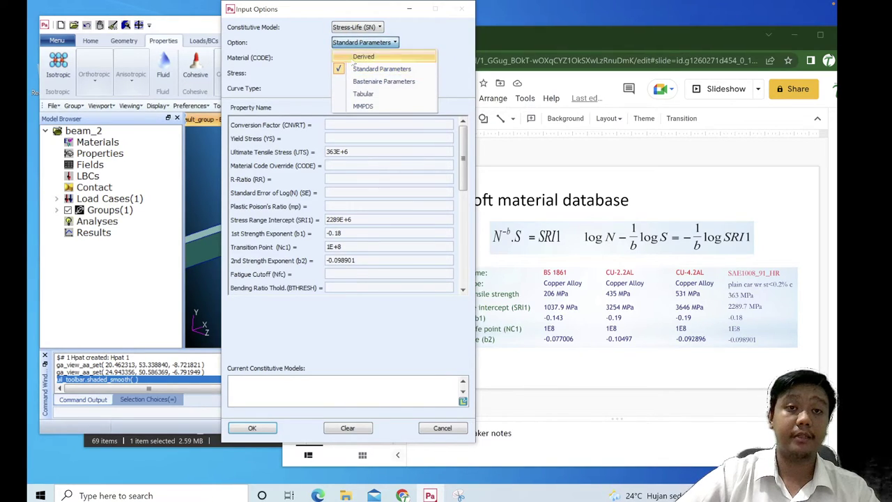
left_click(387, 69)
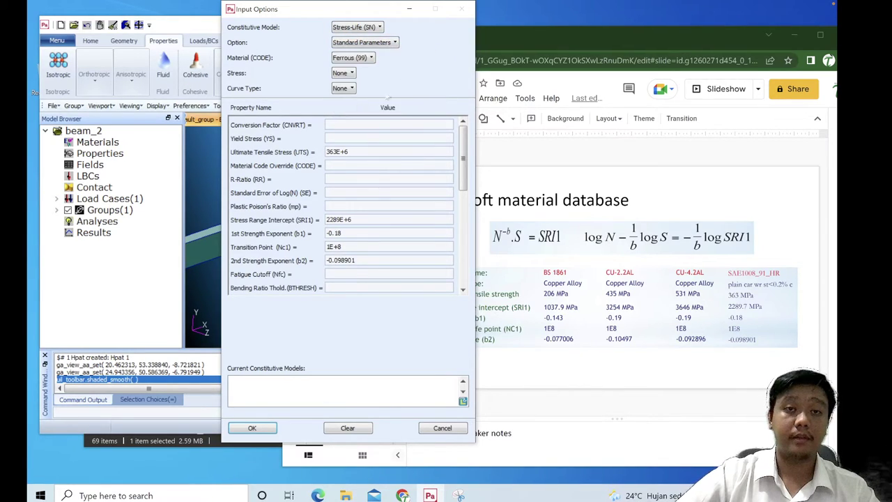
left_click(252, 428)
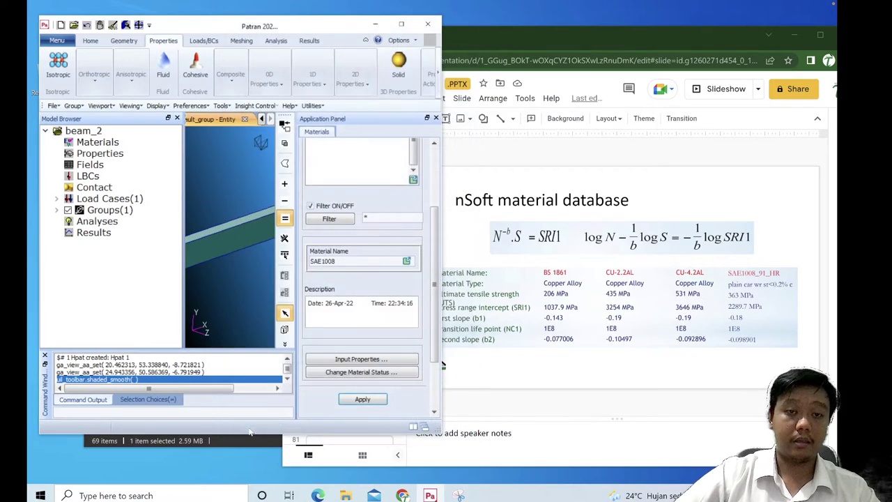
left_click(363, 399)
left_click_drag(444, 364, 637, 364)
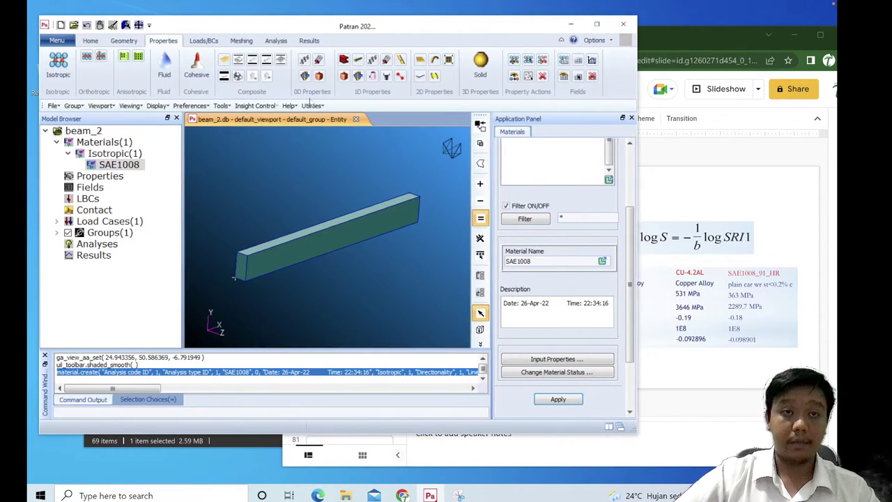
Step: Start a homogeneous 3D solid property set named part1 and assign it the SAE1008 material
left_click(481, 65)
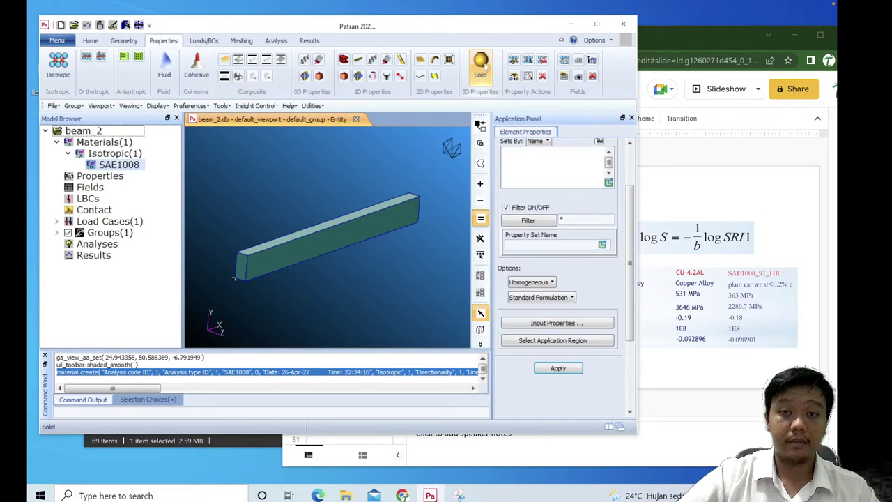
left_click(557, 245)
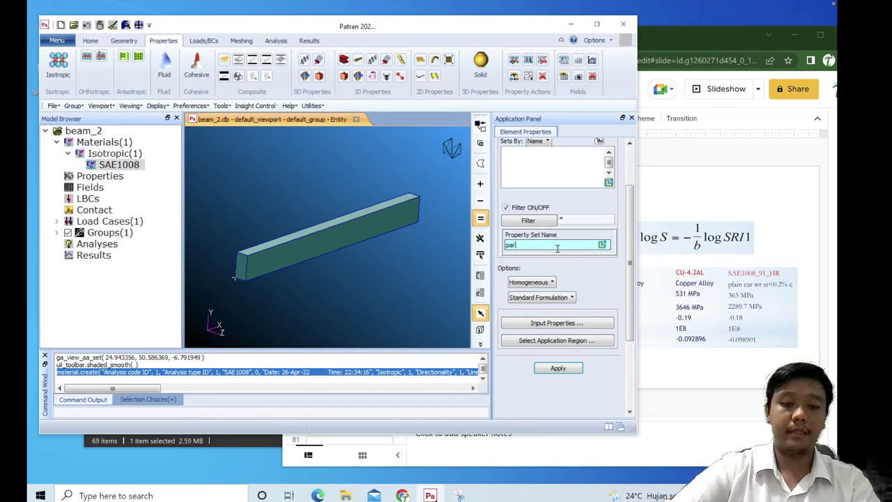
left_click(557, 323)
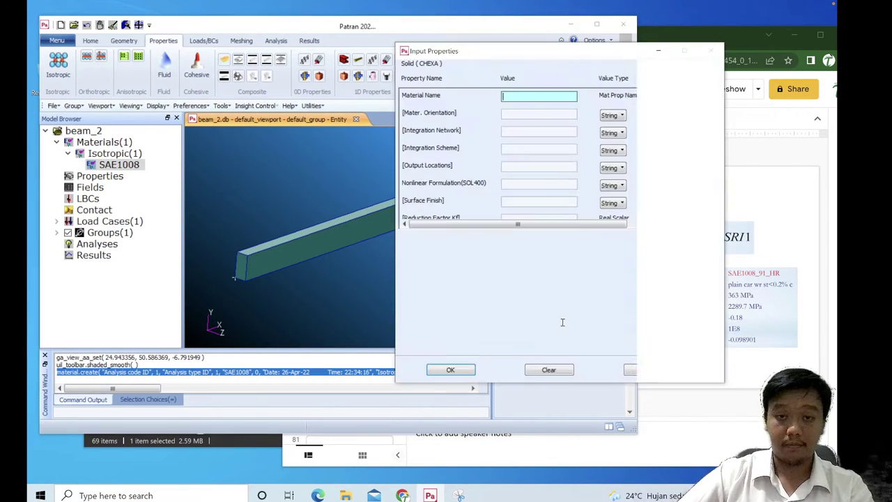
left_click(668, 98)
double_click(704, 101)
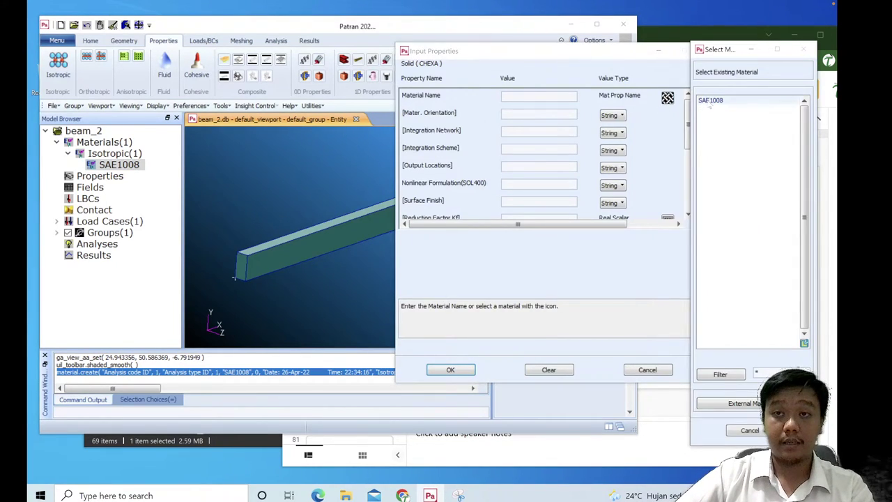
left_click(459, 372)
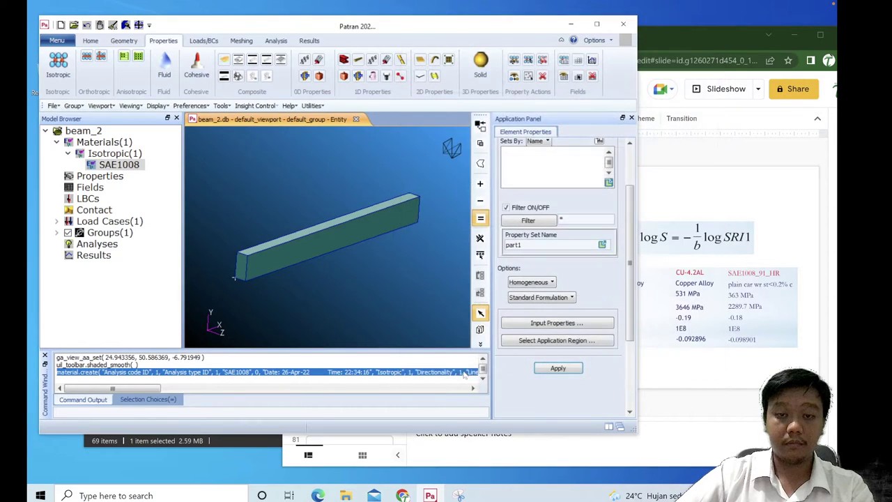
Step: Add the beam solid as the application region and try to create the part1 property set
left_click(548, 341)
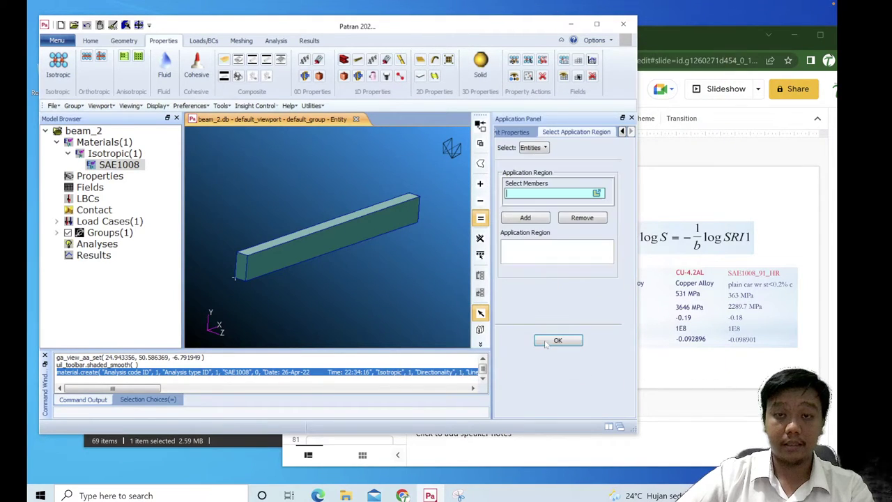
left_click(322, 230)
left_click(527, 218)
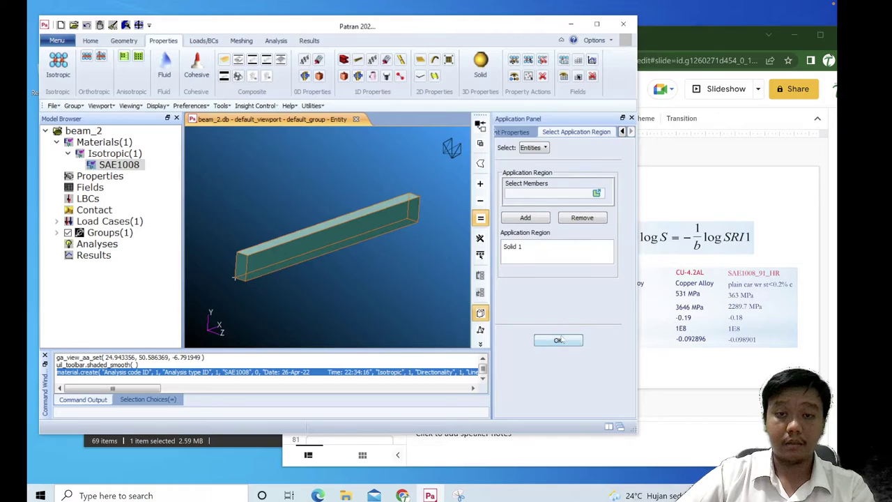
left_click(559, 341)
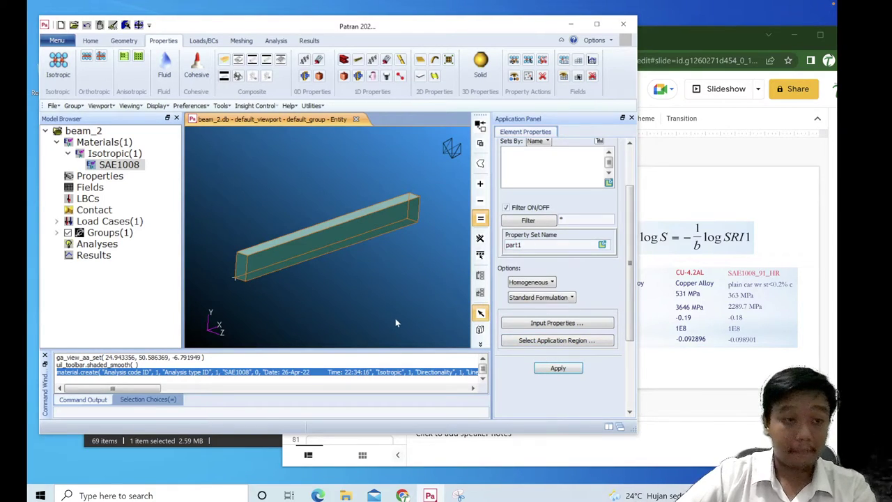
middle_click_drag(381, 302, 379, 304)
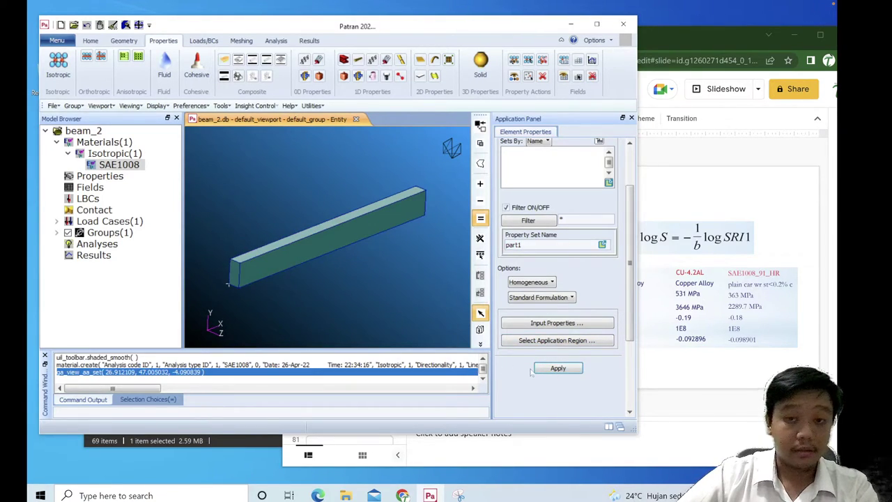
left_click(558, 370)
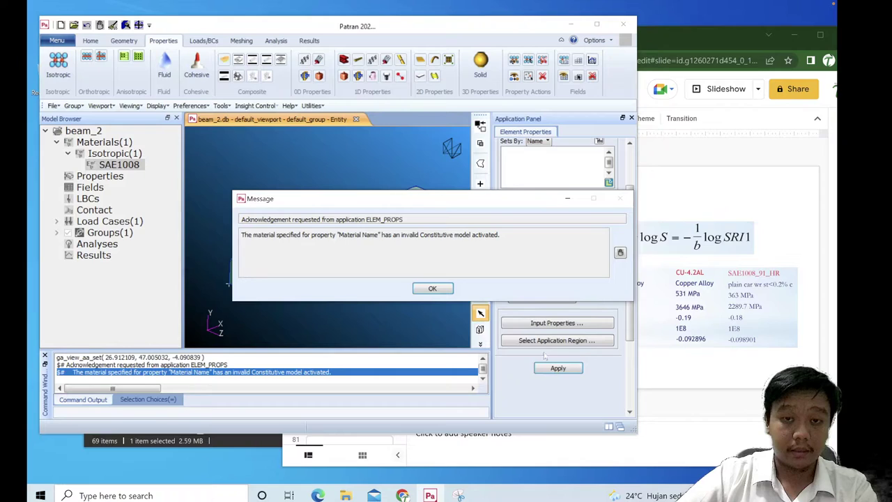
left_click(444, 291)
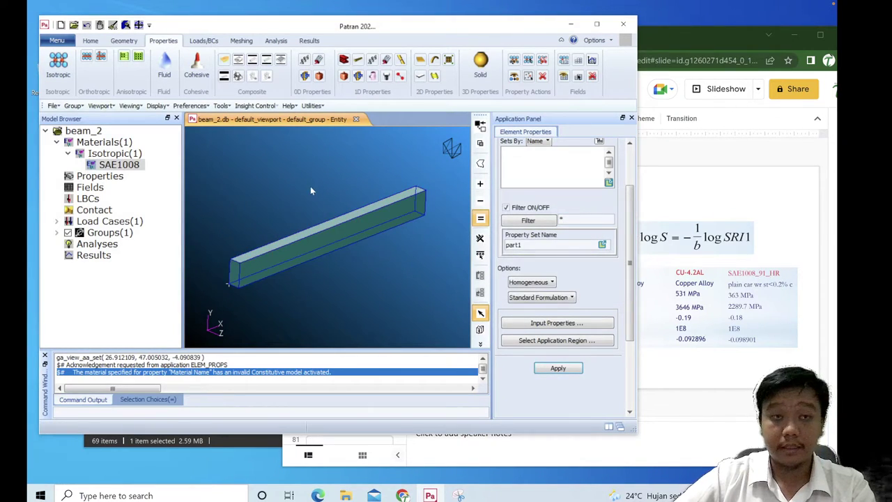
Step: Reopen the SAE1008 material's input options and switch the constitutive model to Linear Elastic
double_click(120, 164)
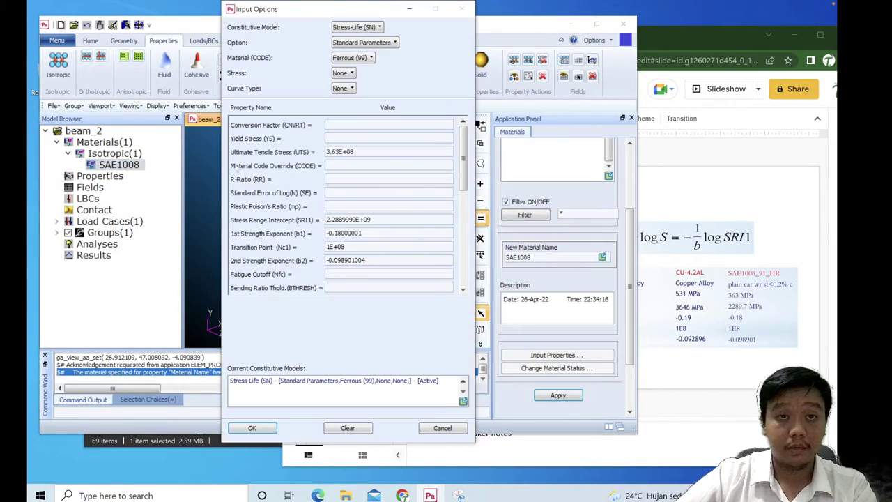
left_click(356, 27)
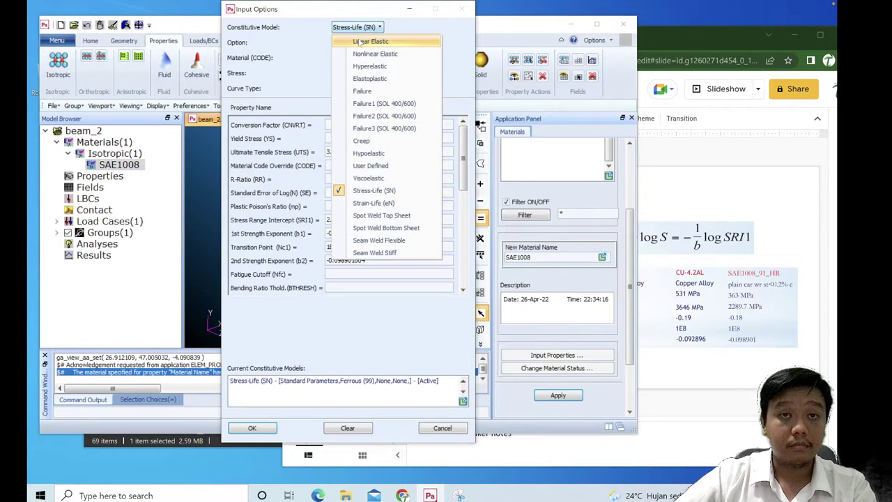
left_click(361, 40)
left_click_drag(369, 11, 376, 41)
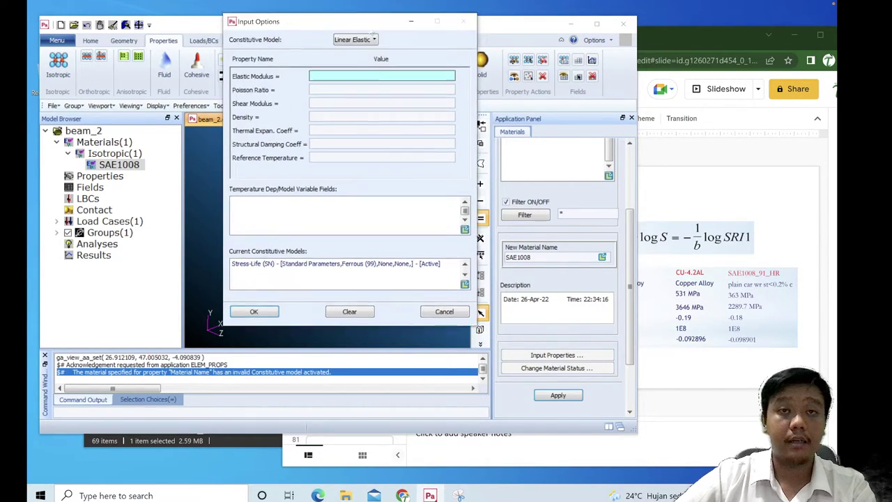
left_click(368, 57)
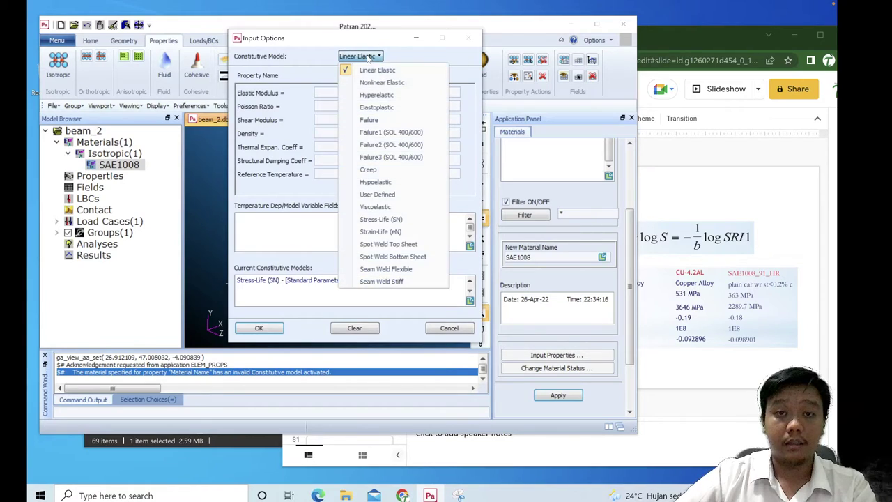
left_click(411, 43)
Step: Set the elastic modulus to 200E+9 and the Poisson ratio to 0.3, then apply them to SAE1008
left_click(371, 91)
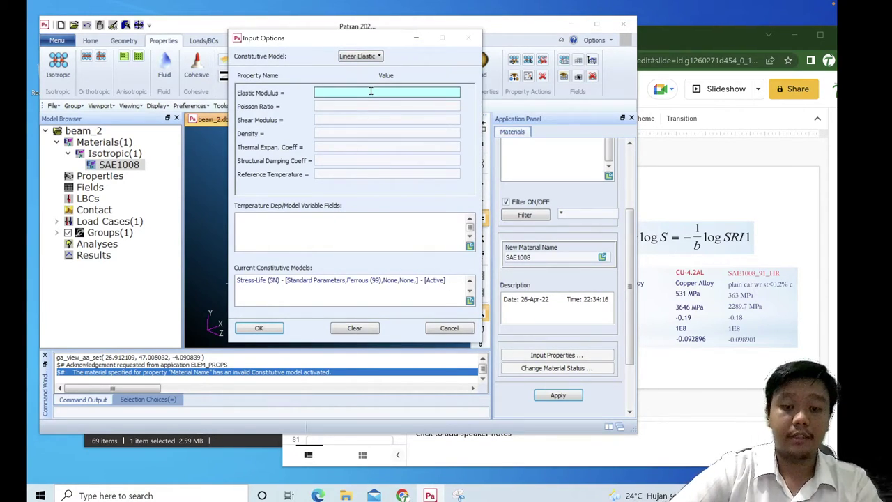
type("200E")
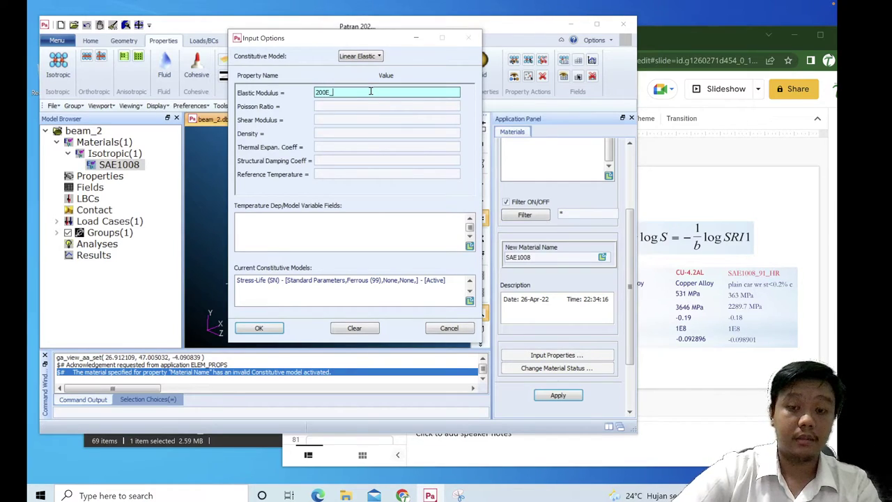
type("+9")
key("Tab")
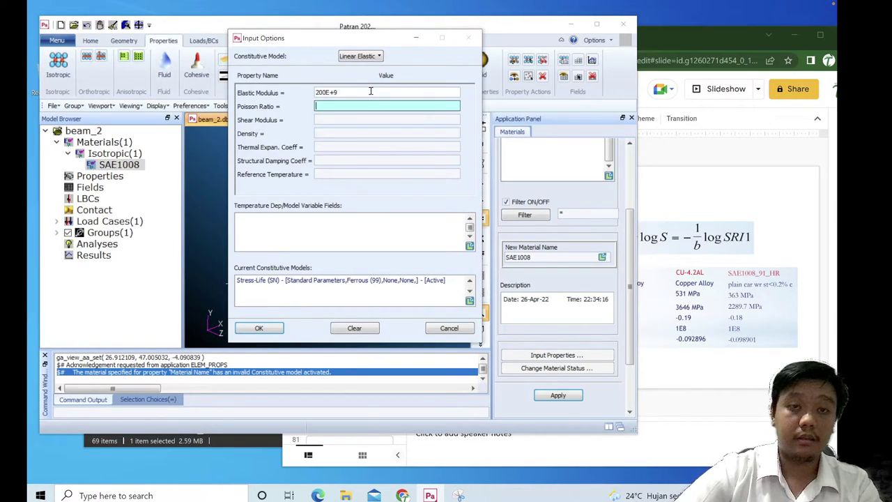
type("0.3")
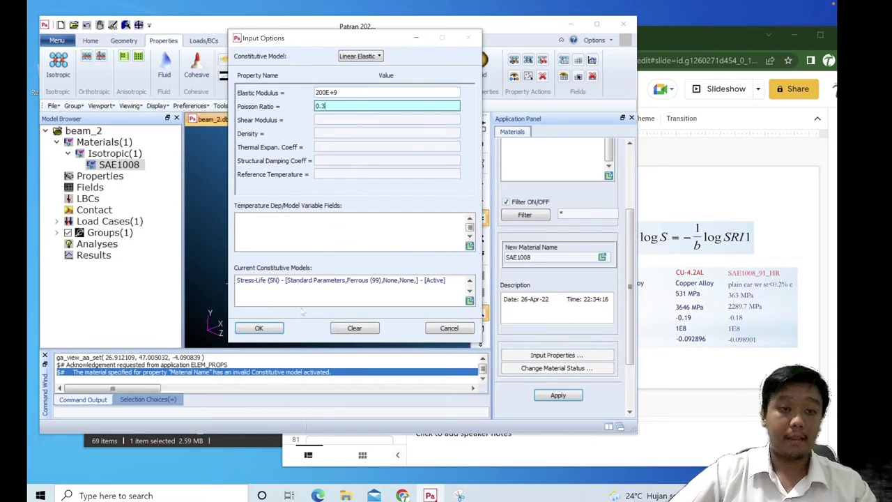
left_click(259, 328)
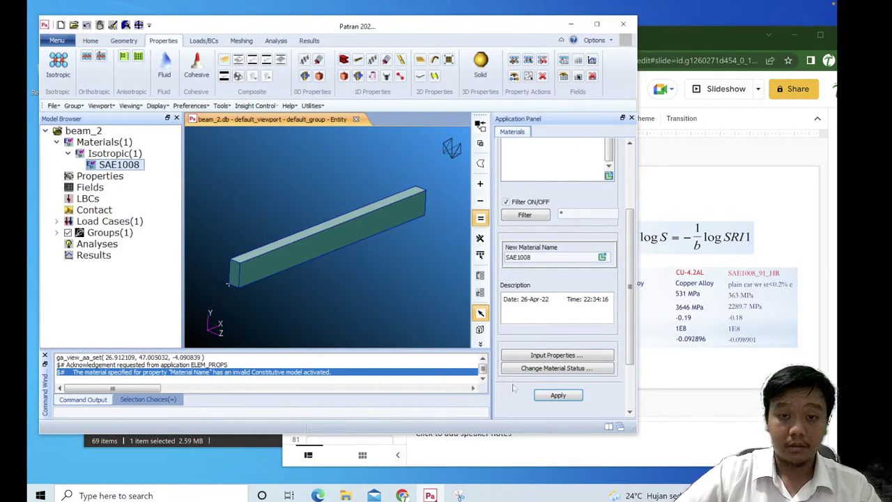
left_click(558, 396)
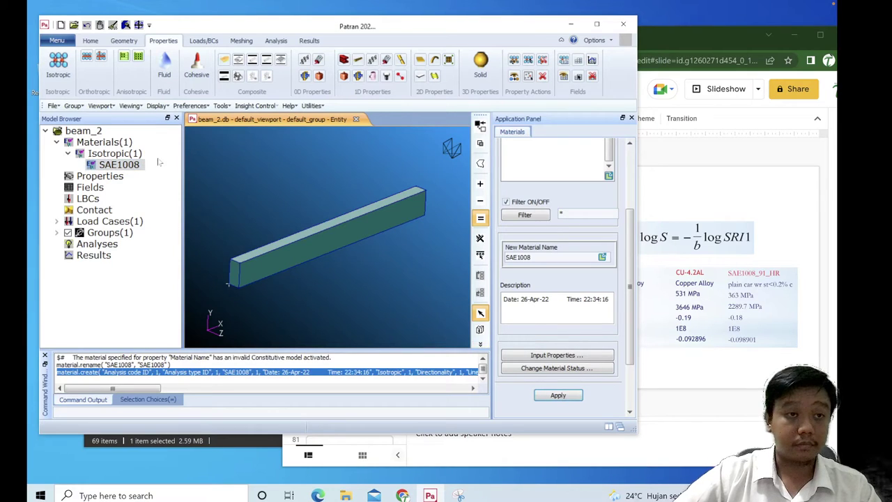
Step: Start a new 3D solid property set named part1 with SAE1008 as its material
left_click(480, 65)
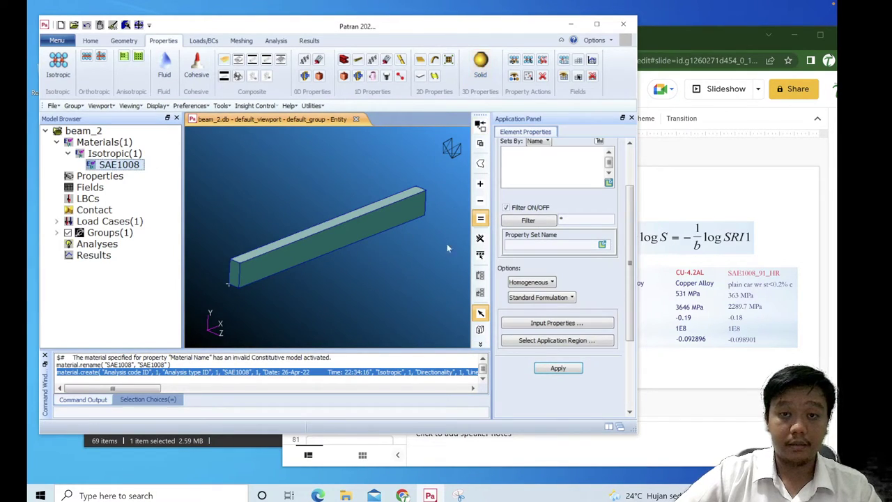
left_click(514, 246)
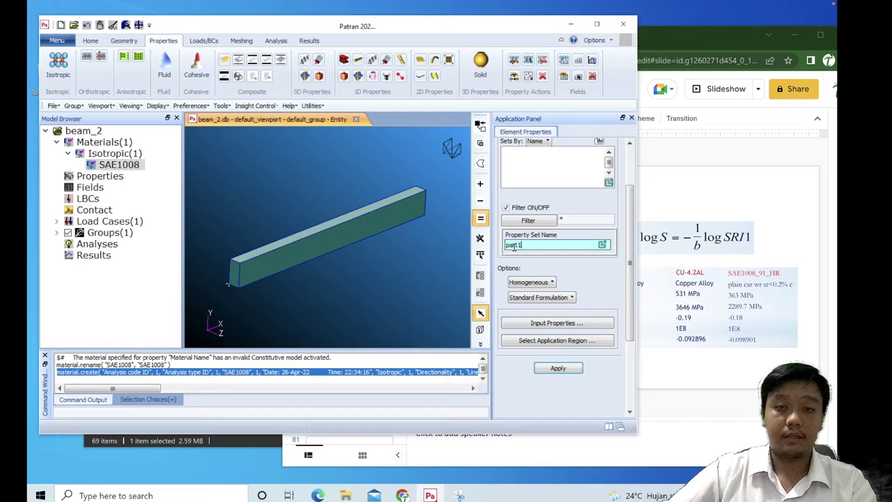
left_click(577, 323)
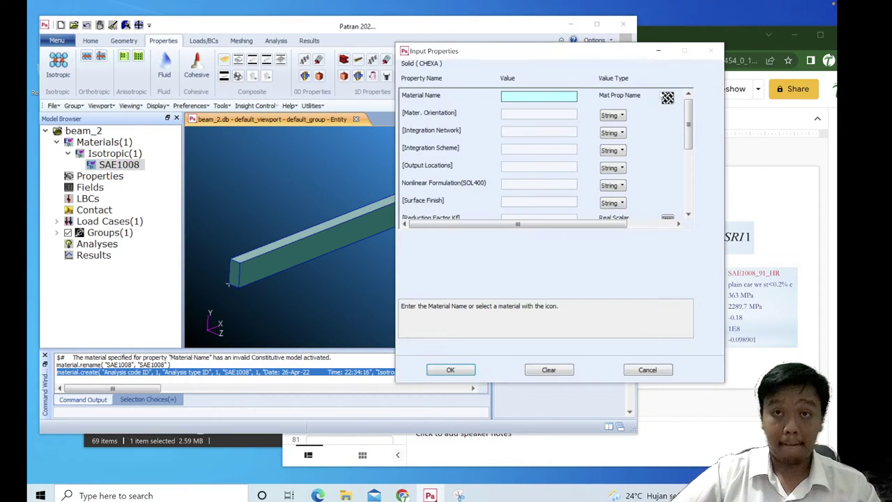
left_click(668, 98)
left_click(711, 99)
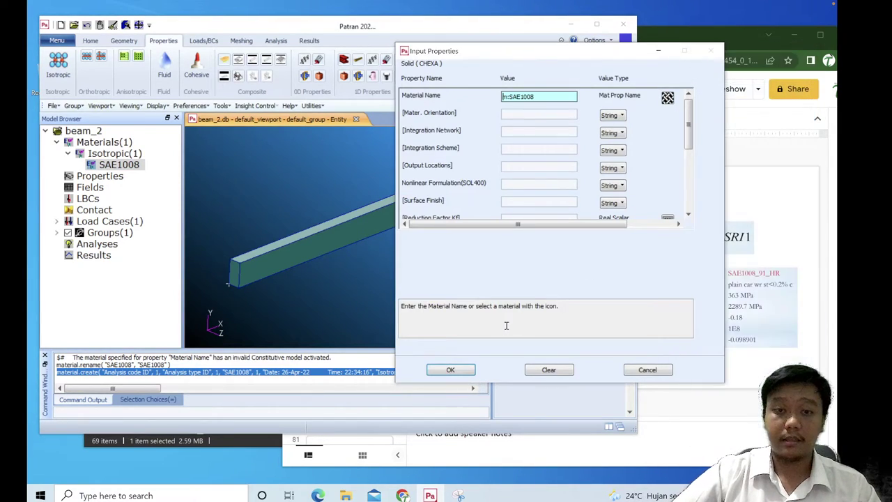
left_click(450, 369)
Step: Add the beam solid as the application region and create the part1 property set
left_click(559, 338)
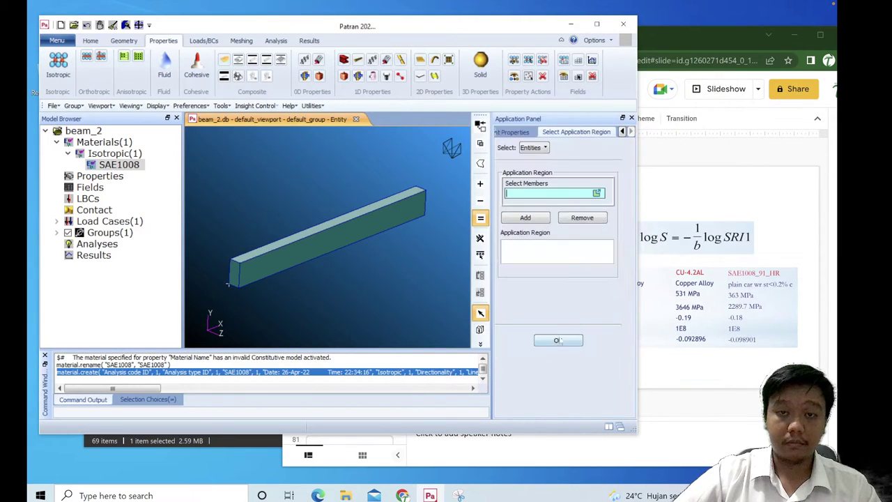
left_click(342, 235)
left_click(527, 218)
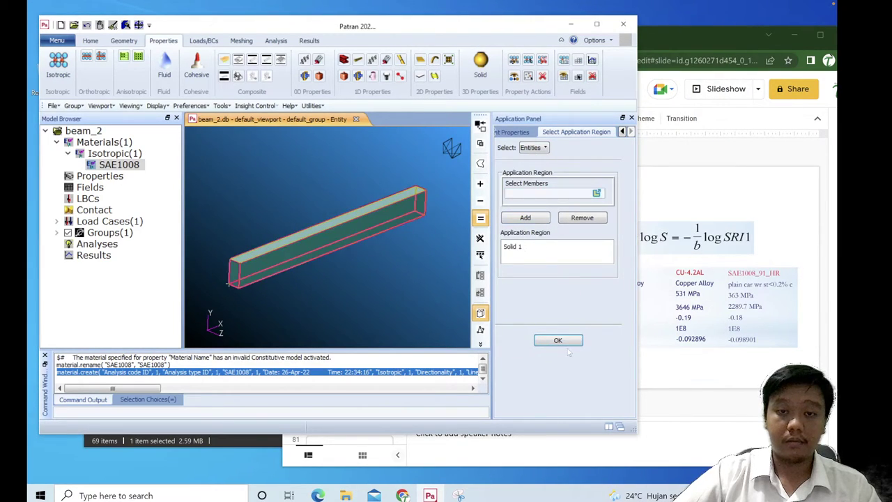
left_click(558, 341)
left_click(559, 368)
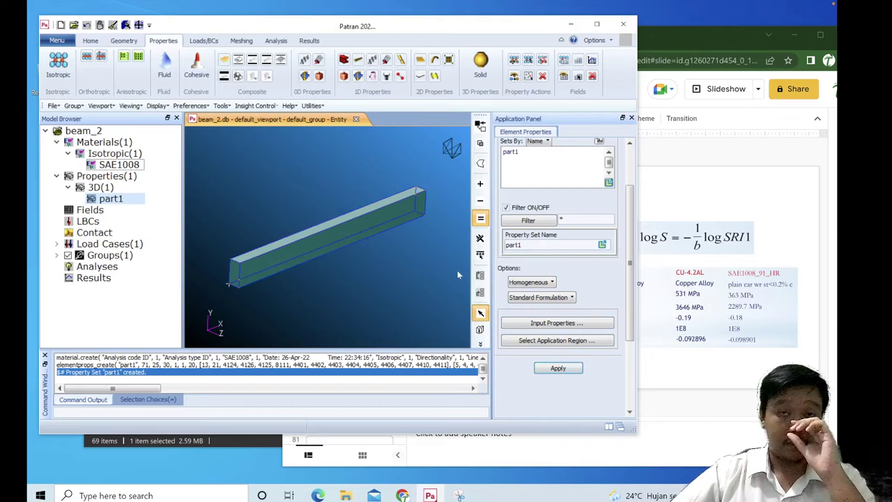
Step: Maximize the Patran window and start a nodal displacement constraint set named fix with translations <0 0 0>
left_click_drag(636, 432, 776, 481)
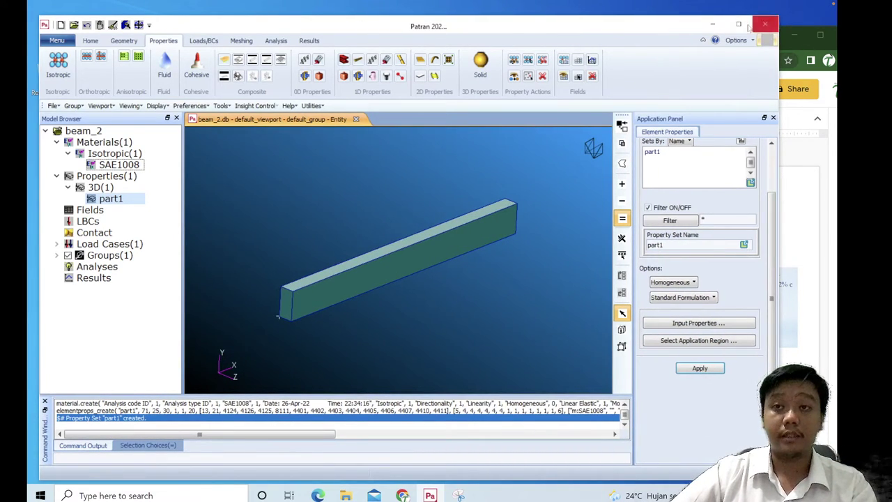
left_click(737, 23)
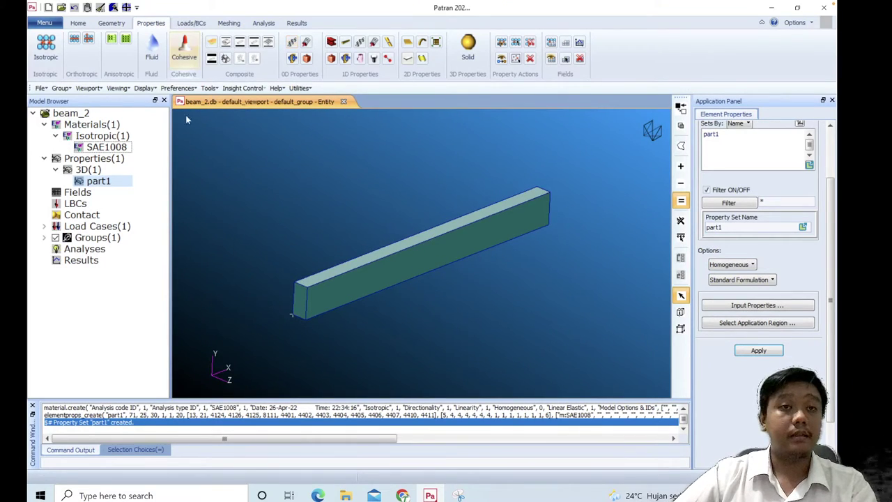
left_click(191, 23)
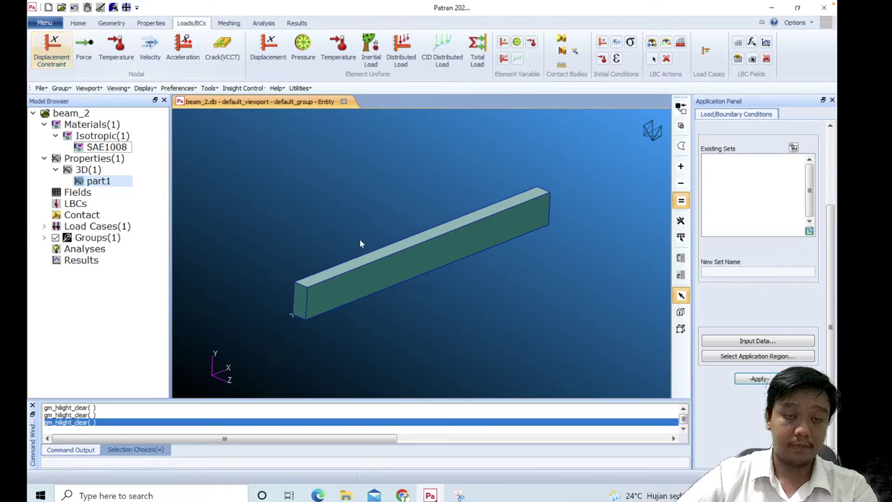
left_click(723, 271)
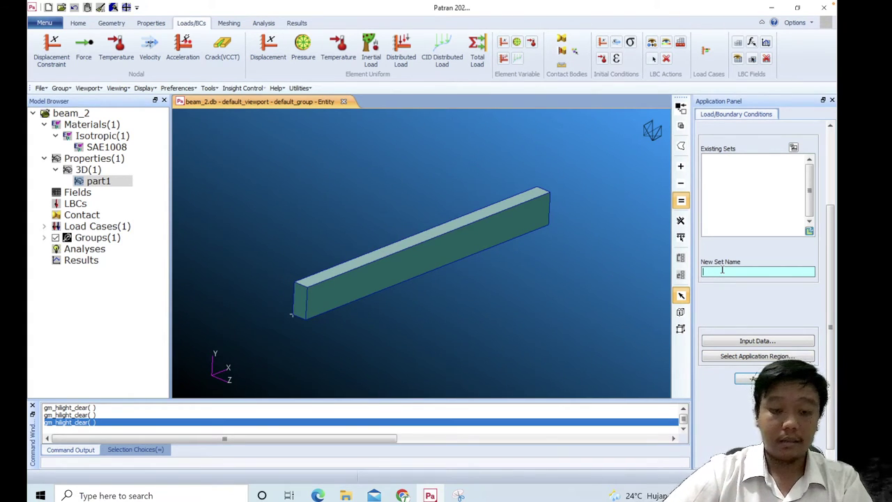
left_click(739, 341)
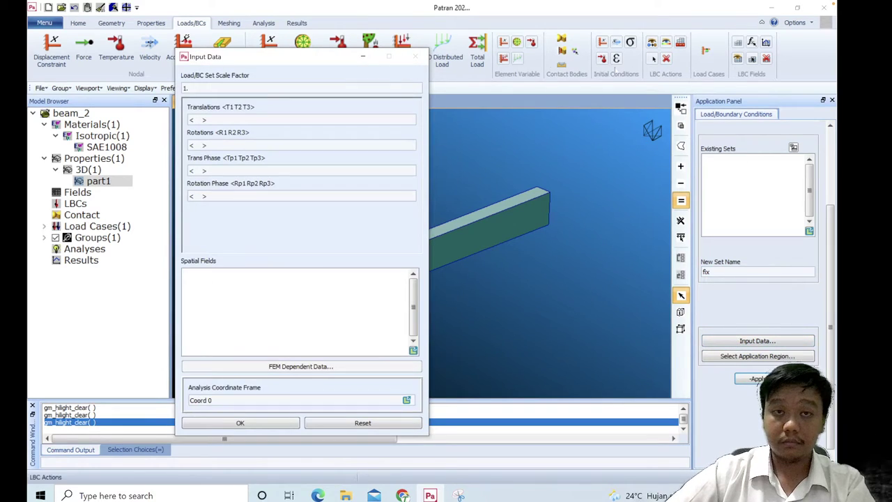
left_click(192, 120)
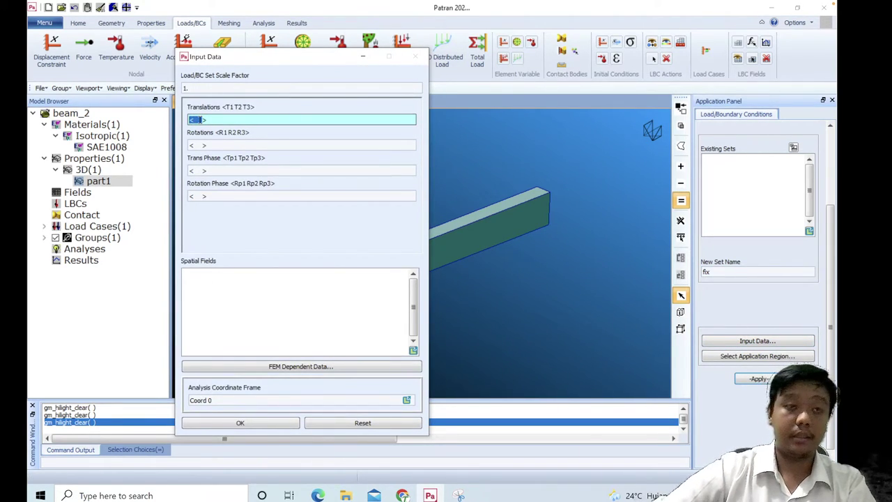
type("<0 0 0>")
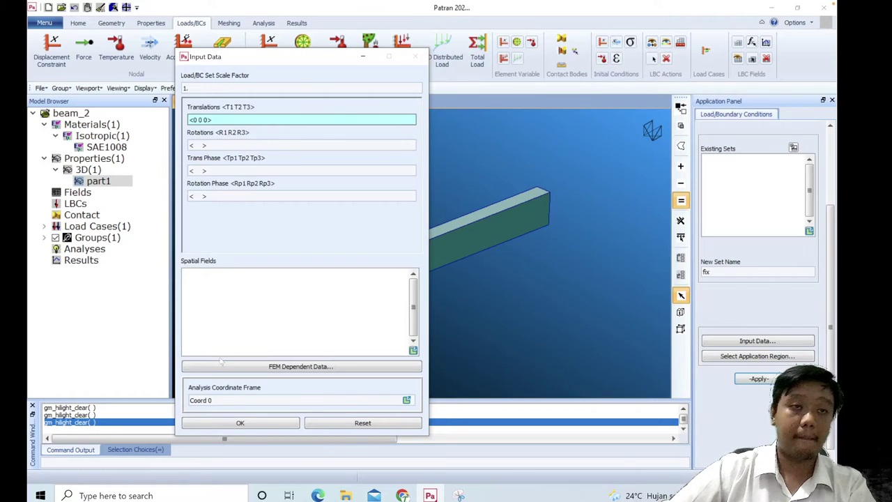
left_click(282, 426)
Step: Add the beam's end face at the origin (Solid 1.1) as the application region and create the fix constraint
left_click(726, 358)
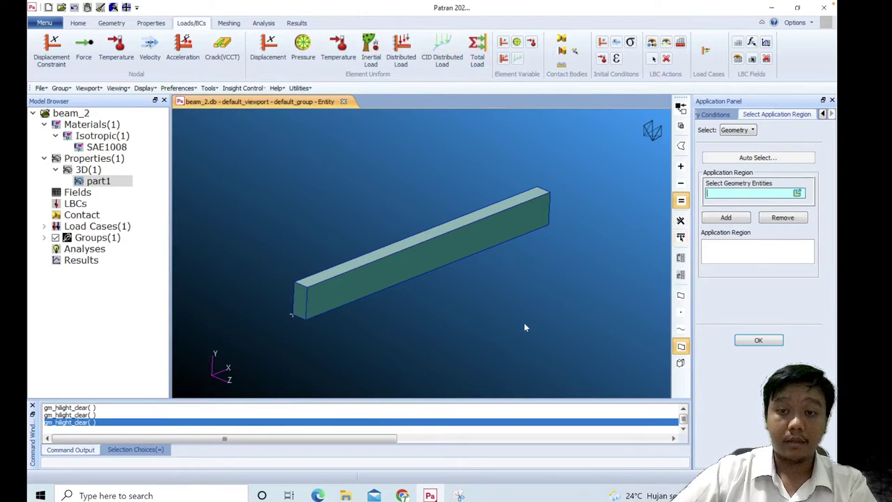
left_click(300, 299)
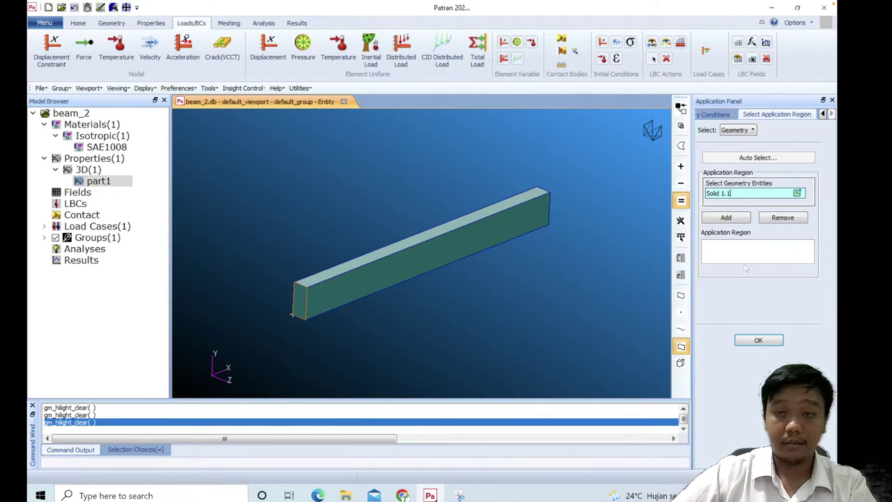
left_click(730, 222)
left_click(750, 339)
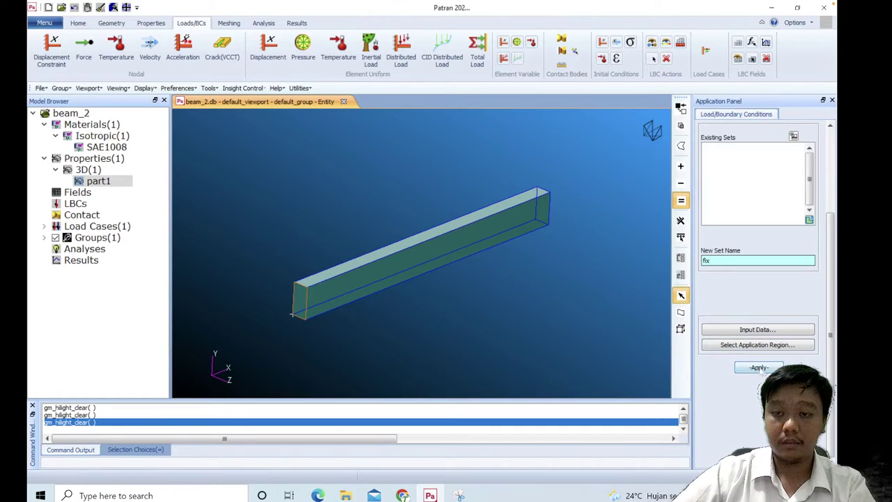
left_click(759, 367)
middle_click_drag(585, 310, 512, 230)
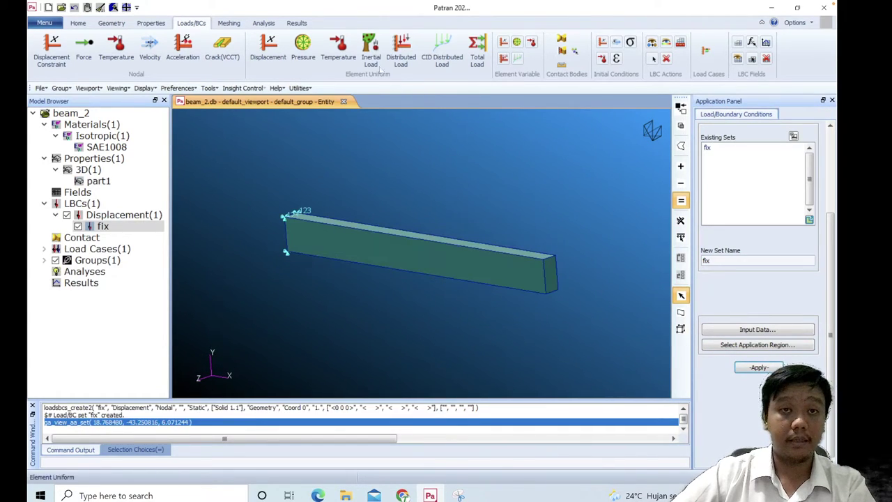
Step: Start a total load set named F for 3D elements with the load vector <0 -10000 0>
left_click(477, 47)
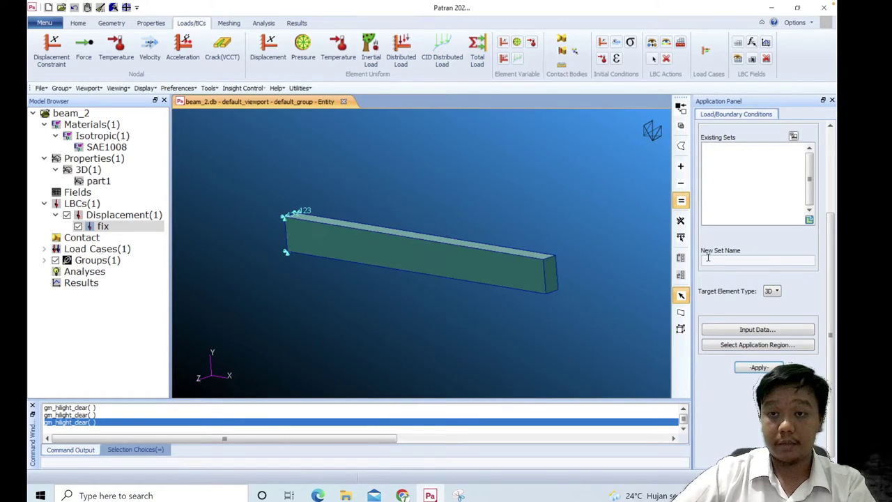
left_click(732, 259)
type("F")
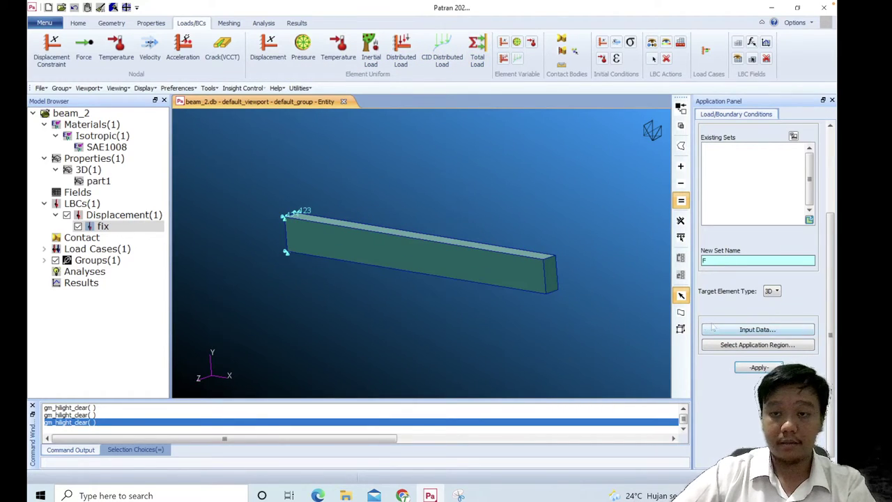
left_click(711, 329)
left_click_drag(236, 59, 525, 91)
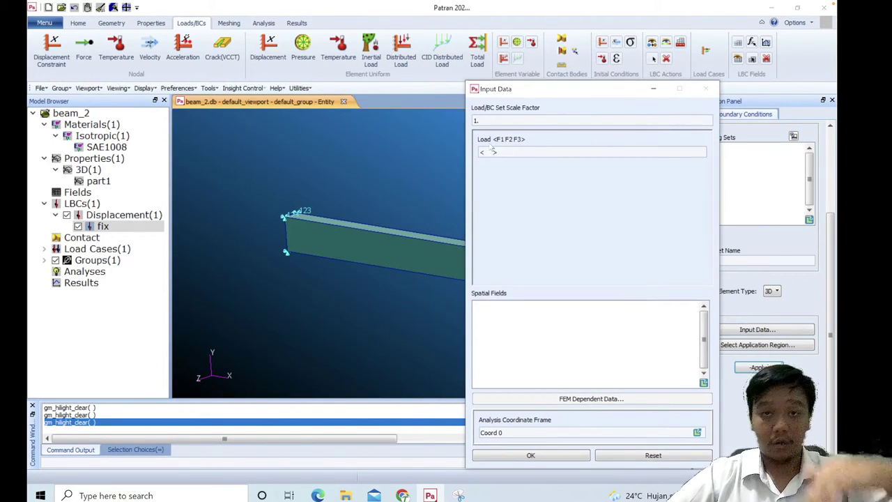
left_click(489, 151)
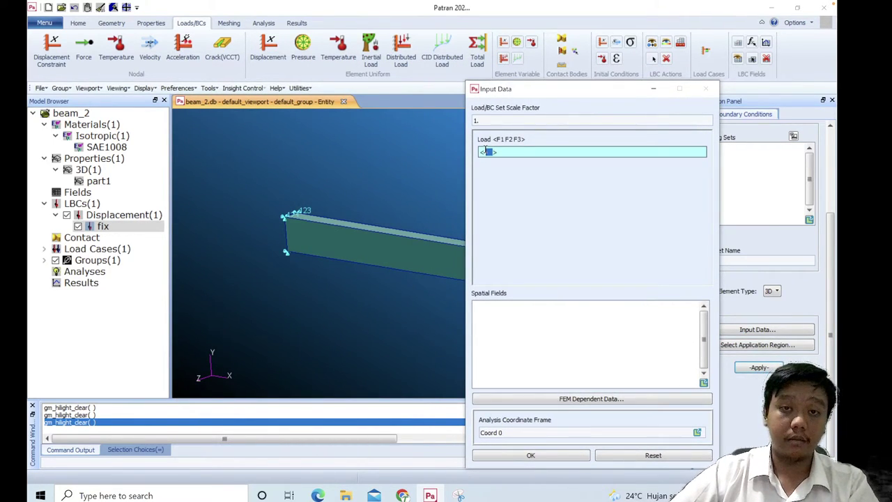
left_click(485, 150)
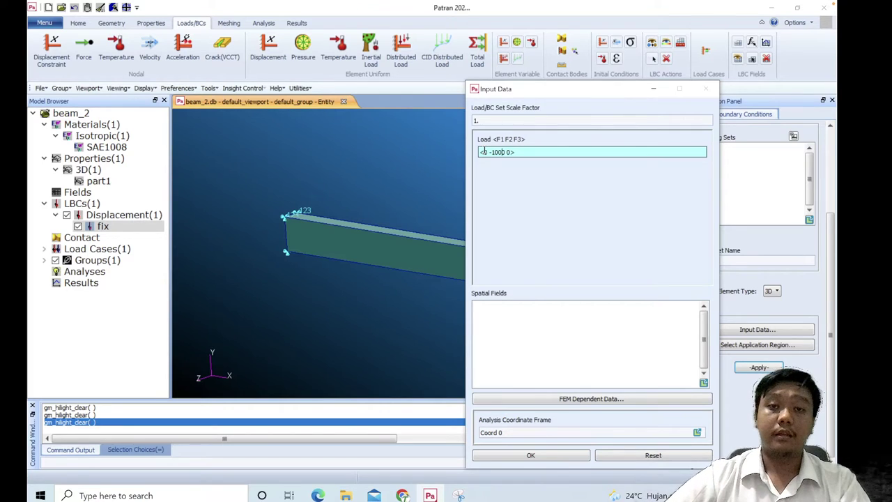
type("0")
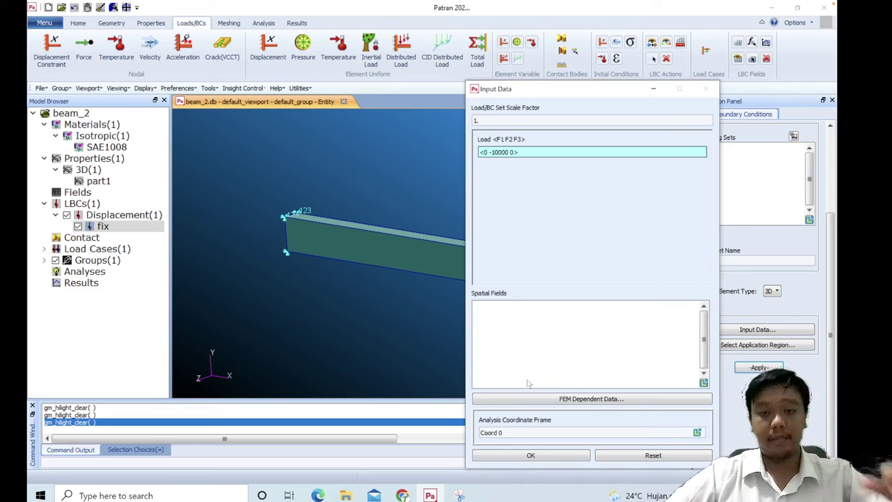
left_click(541, 455)
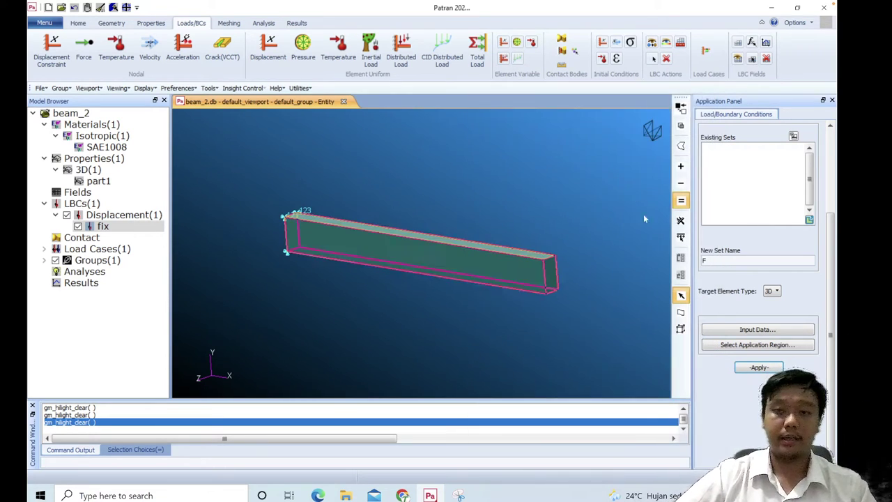
Step: Add the beam's free end face (Solid 1.2) as the application region and create load set F
left_click(757, 345)
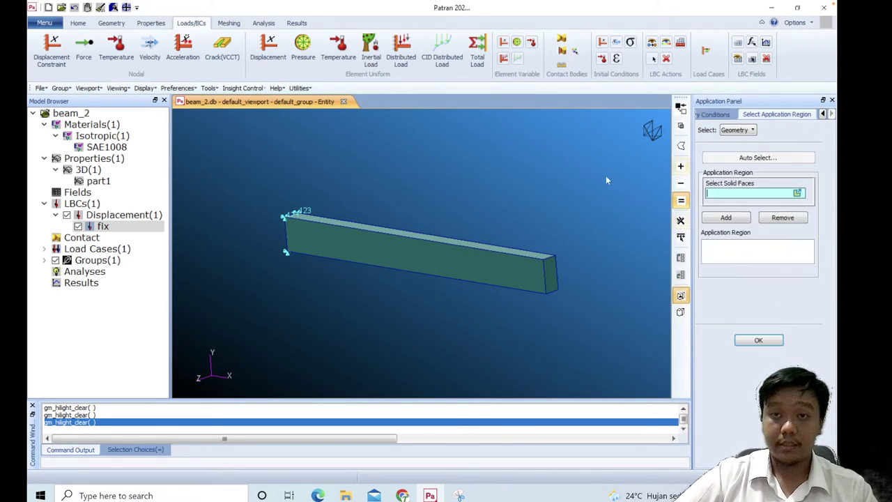
left_click(551, 274)
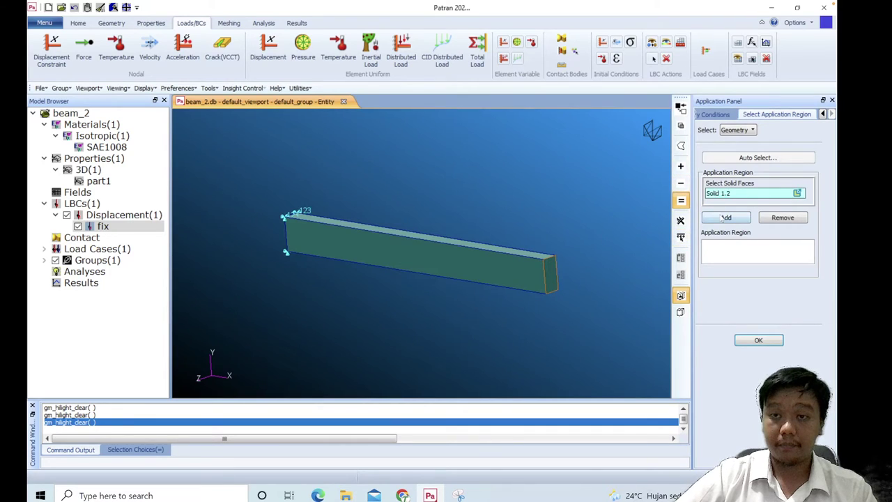
left_click(726, 218)
left_click(758, 341)
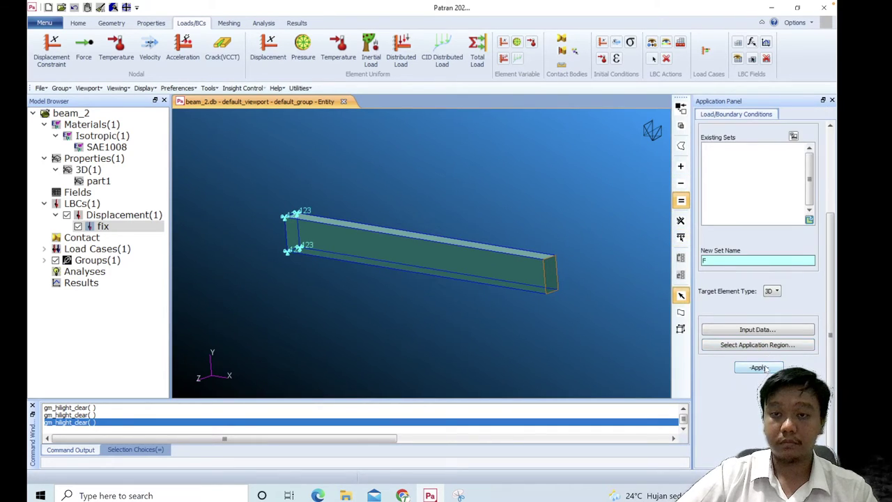
left_click(761, 367)
middle_click_drag(533, 306, 521, 202)
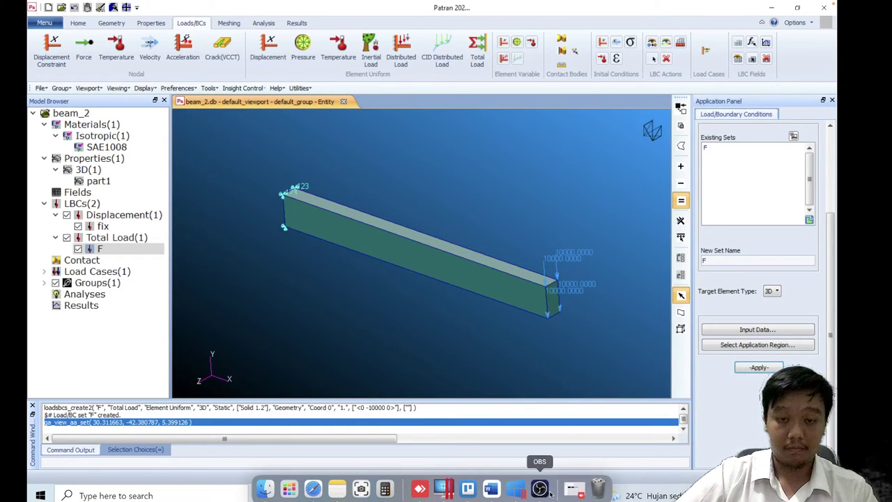
left_click(537, 486)
mouse_move(550, 497)
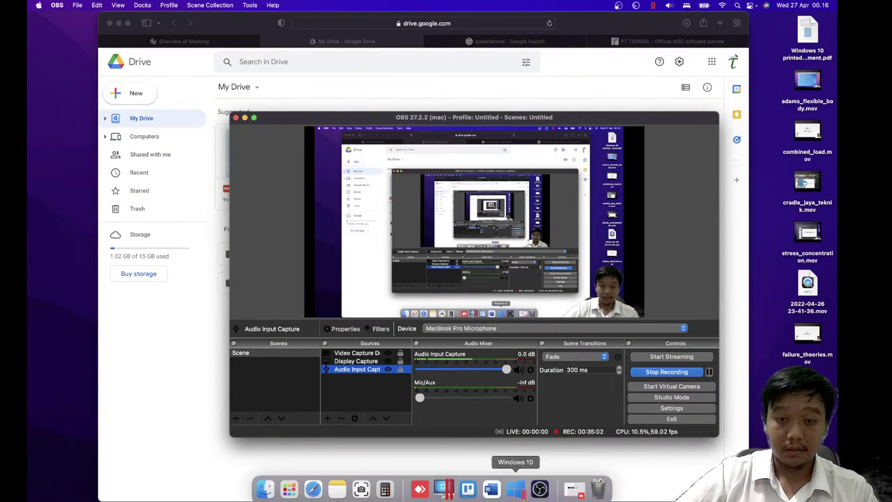
left_click(517, 489)
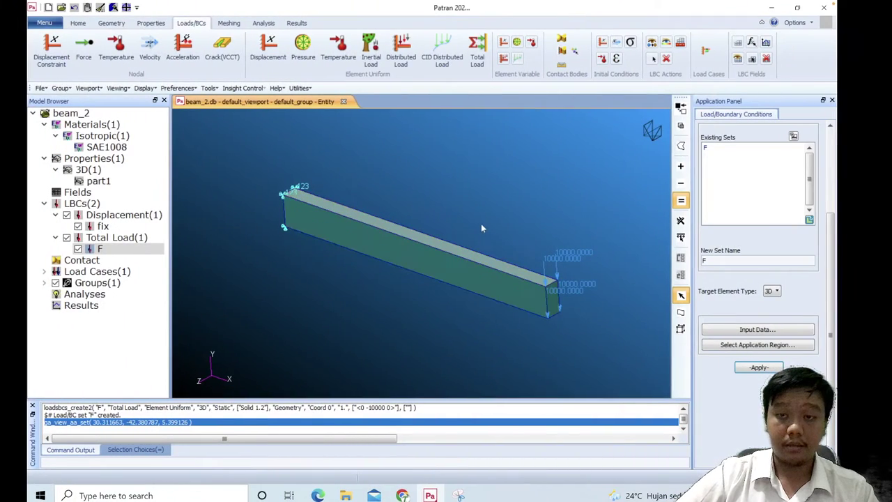
Step: Mesh the beam solid with Hex8 elements, using the IsoMesh mesher and a global edge length of 0.01
left_click(228, 23)
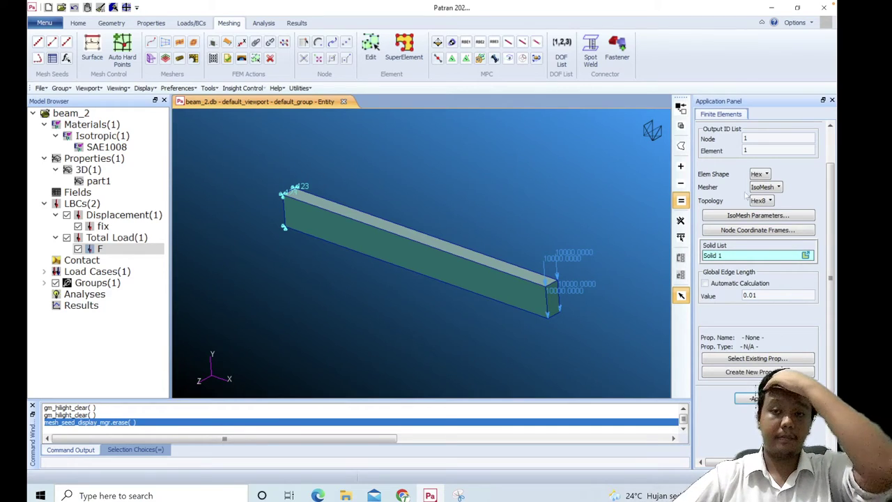
left_click(765, 174)
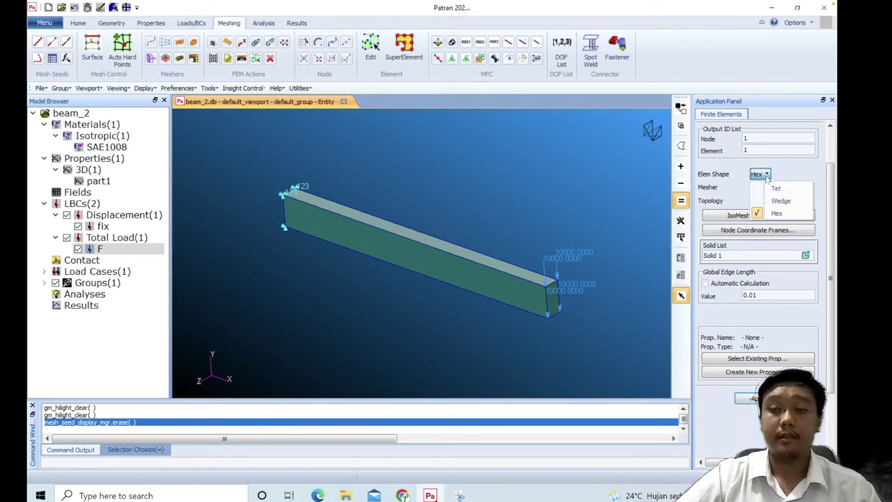
left_click(766, 175)
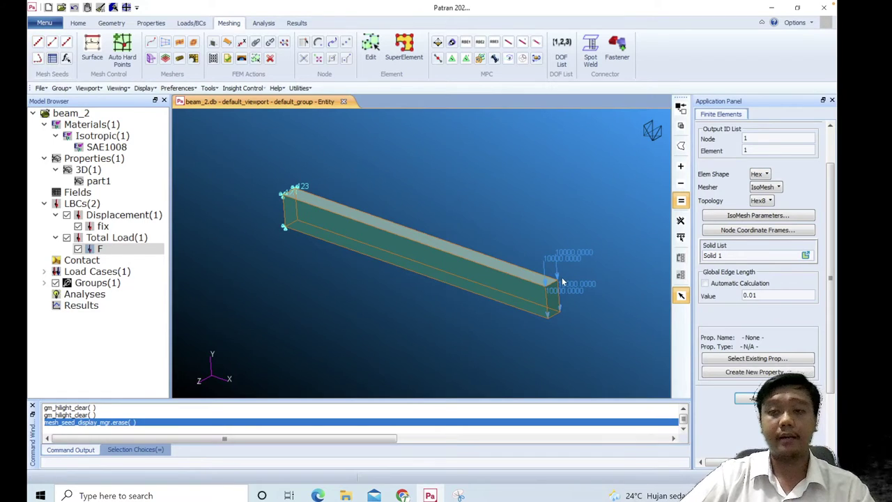
left_click(440, 260)
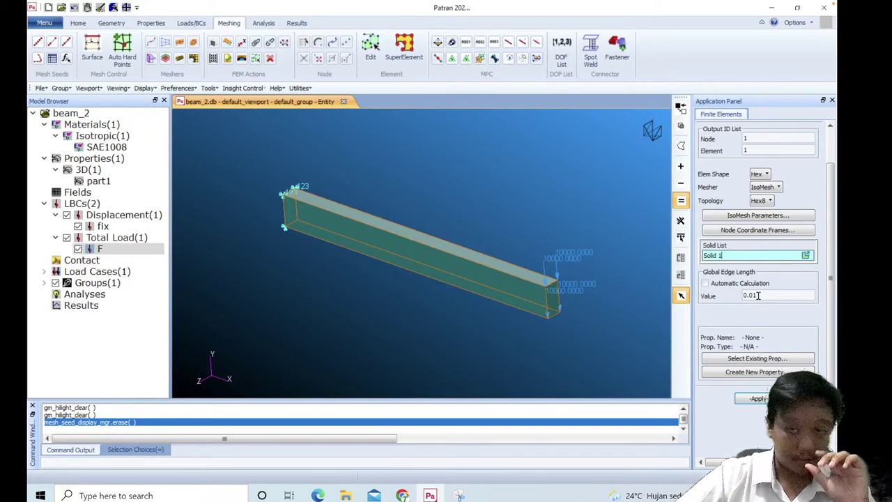
left_click(760, 398)
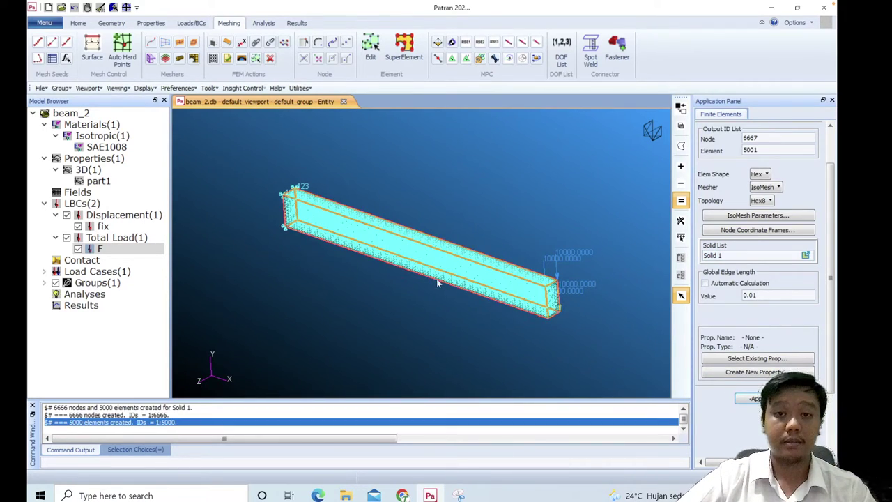
Step: Examine the beam's mesh, its constrained and loaded ends, and the mesher and topology settings
scroll(464, 279, "up", 3)
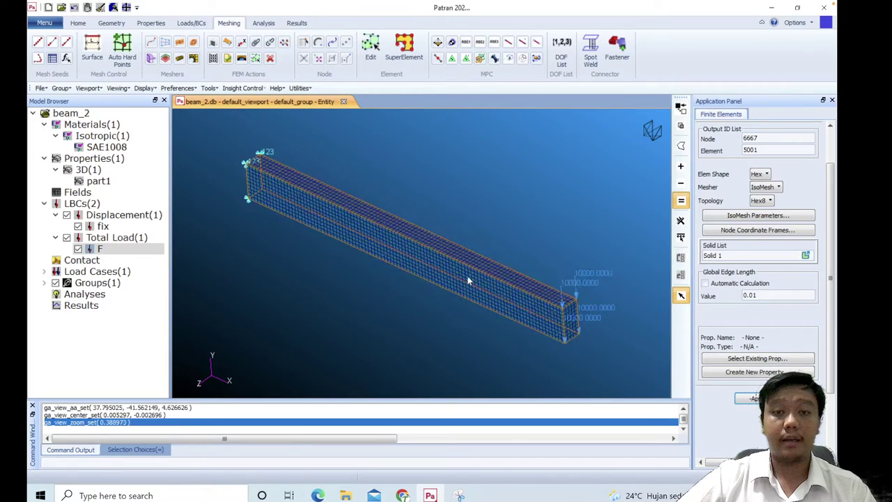
scroll(469, 281, "down", 3)
mouse_move(468, 281)
middle_mouse_down()
mouse_move(403, 281)
mouse_move(446, 281)
mouse_move(444, 300)
mouse_move(447, 277)
mouse_move(440, 302)
mouse_move(450, 273)
middle_mouse_up()
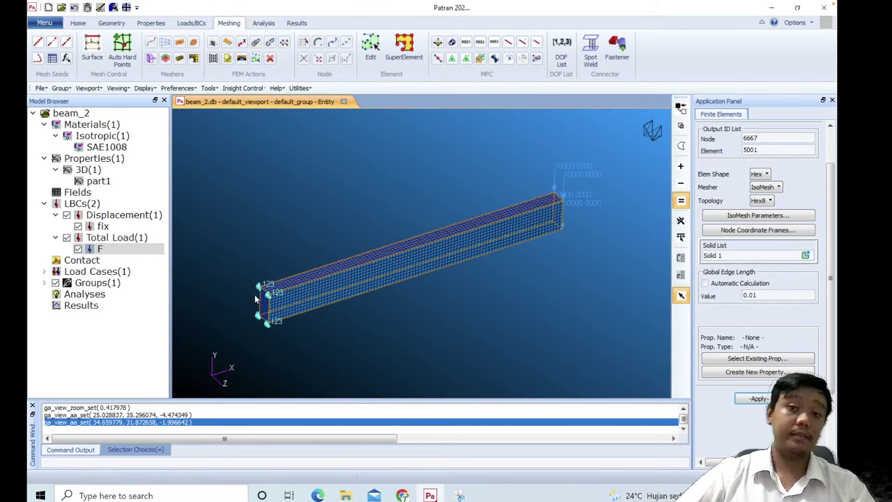
scroll(311, 259, "up", 2)
middle_click_drag(312, 254, 308, 248)
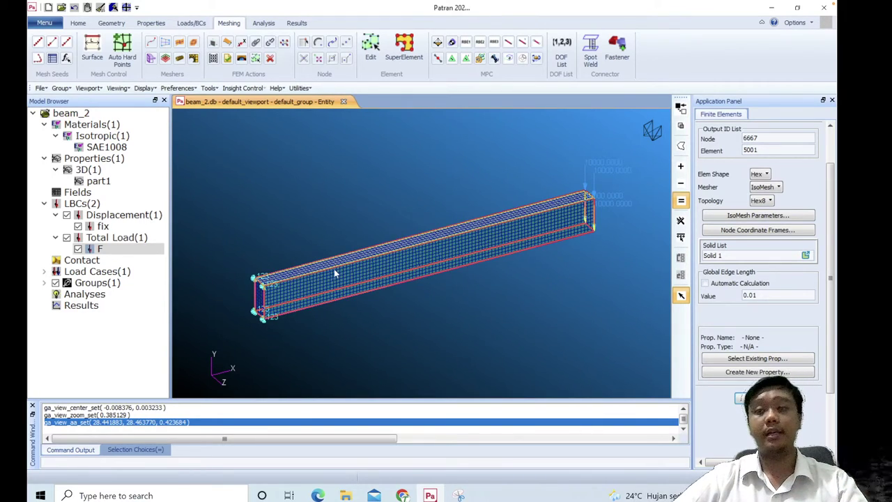
left_click(766, 190)
left_click(763, 199)
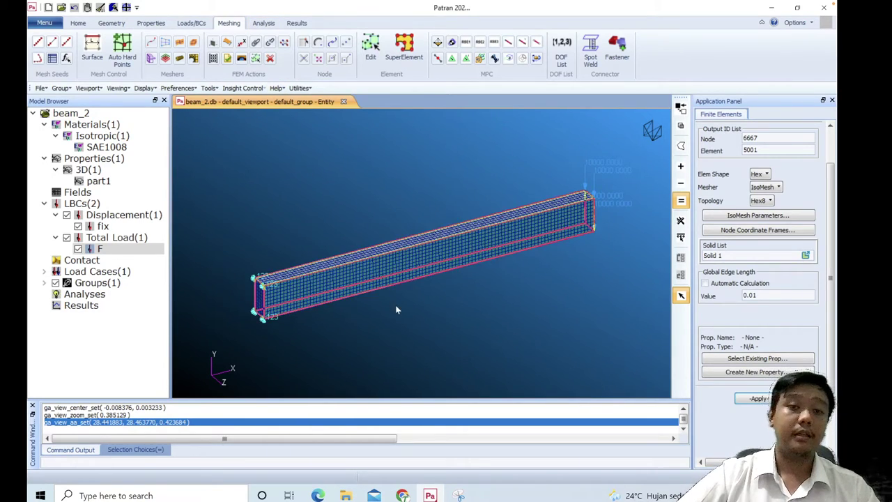
middle_click_drag(395, 305, 410, 296)
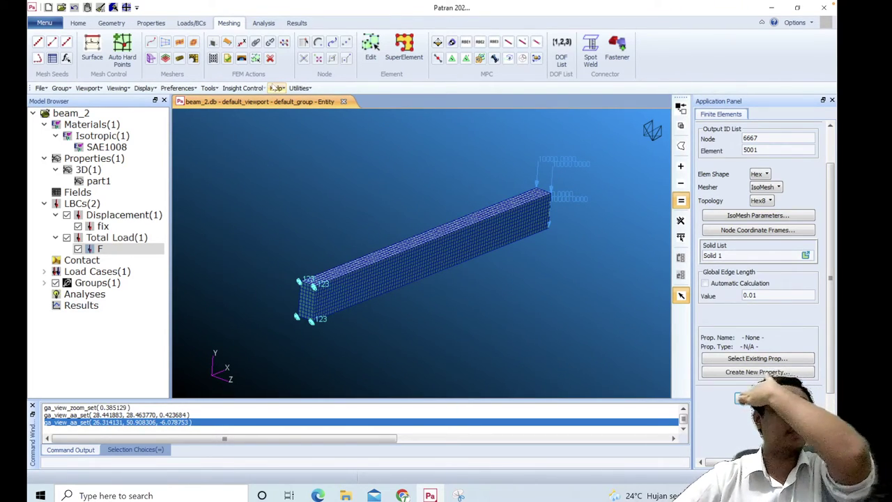
Step: Start a non-spatial tabular field named timehist with Time (t) as its active variable and open its input data table
left_click(264, 22)
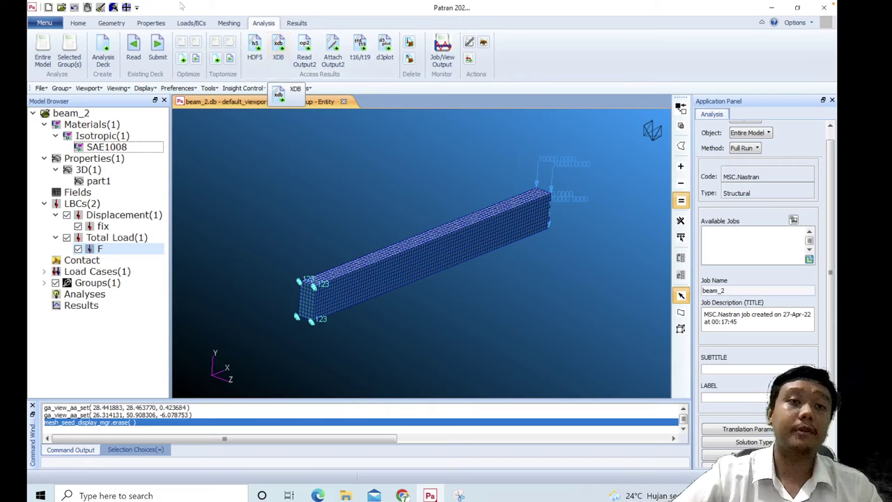
left_click(187, 25)
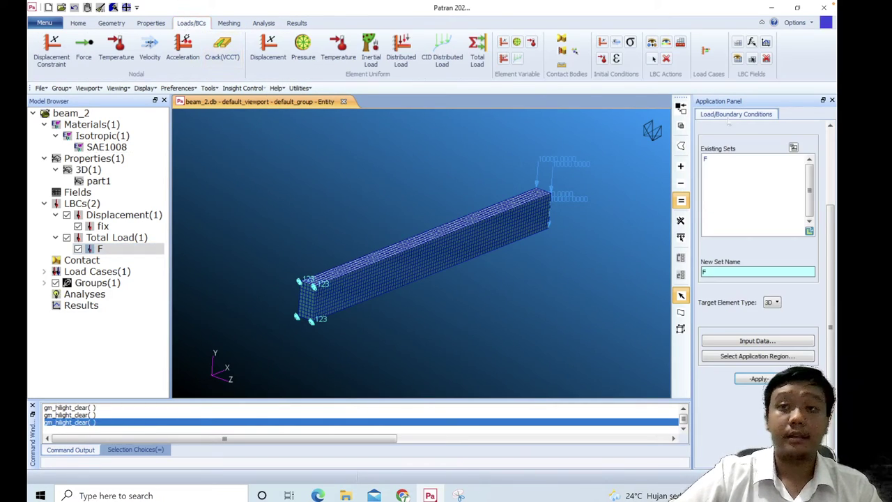
left_click(738, 43)
left_click_drag(830, 214, 830, 147)
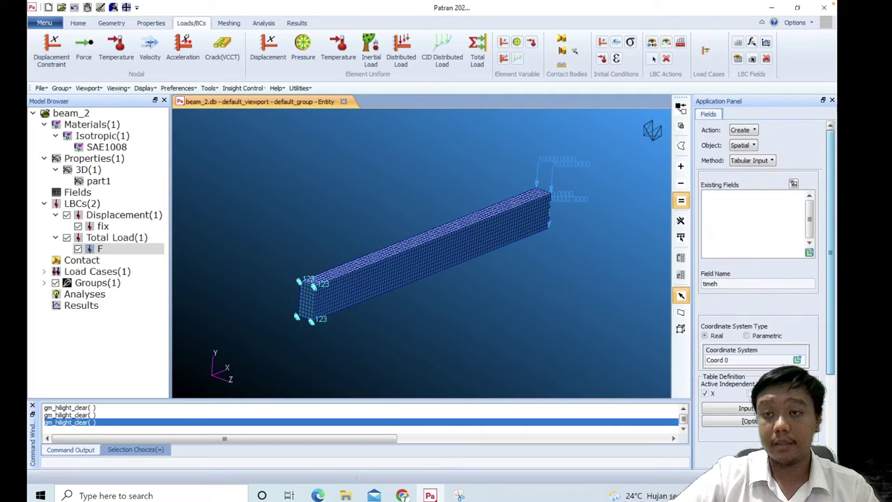
left_click(745, 145)
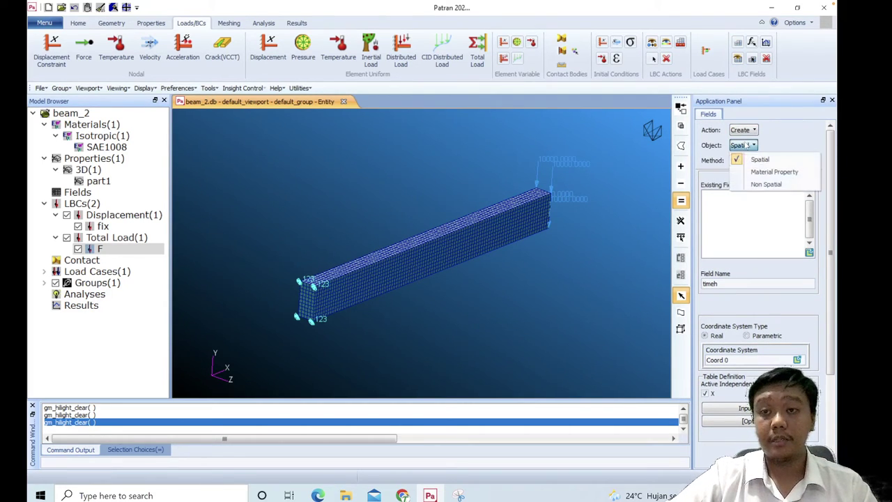
left_click(780, 185)
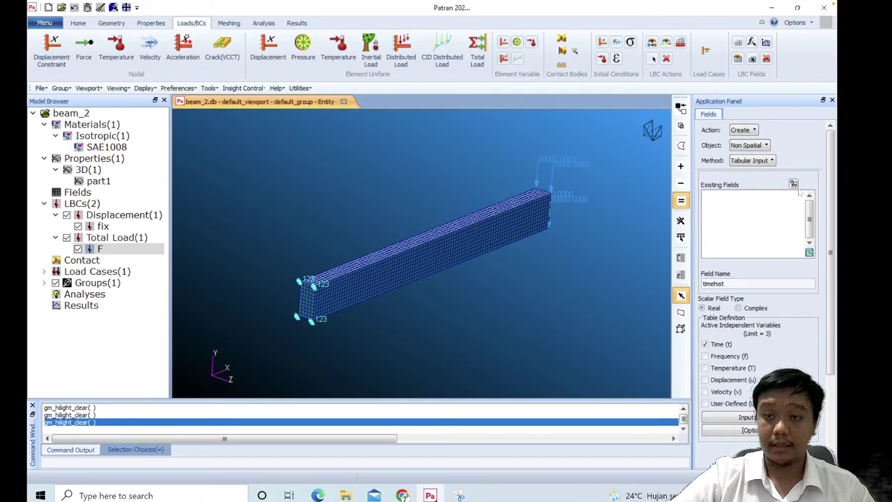
scroll(834, 189, "down", 1)
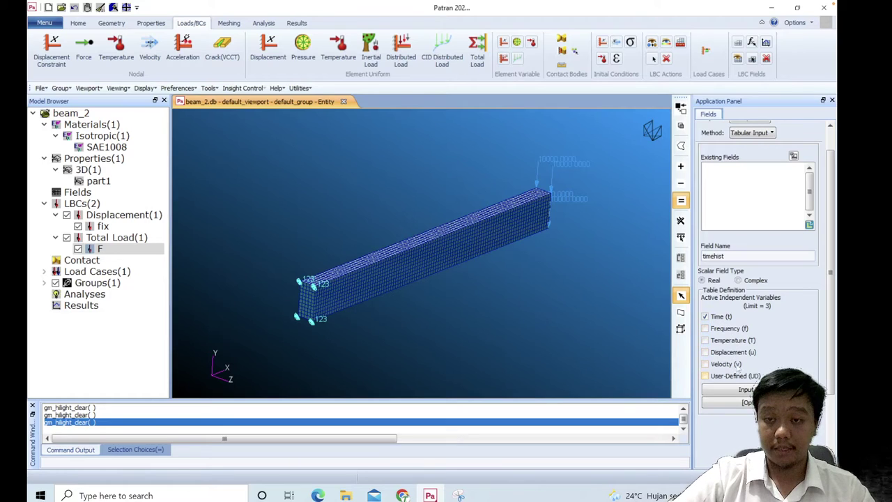
left_click(738, 256)
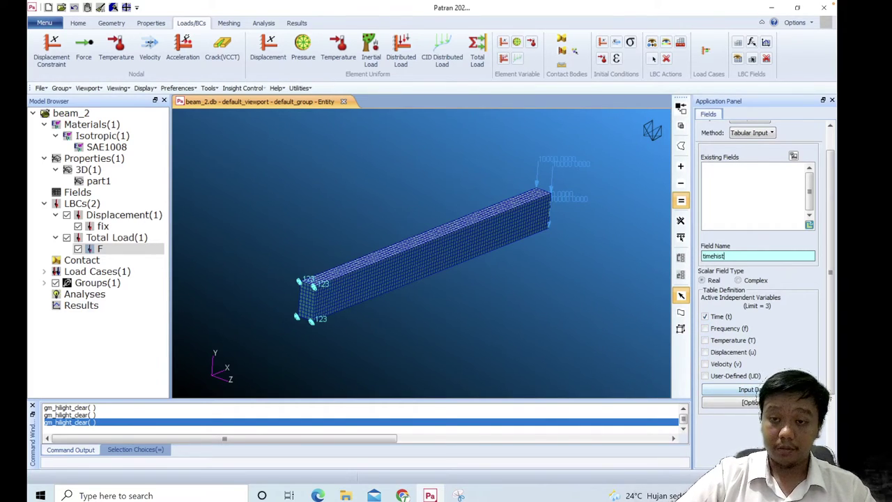
left_click(709, 389)
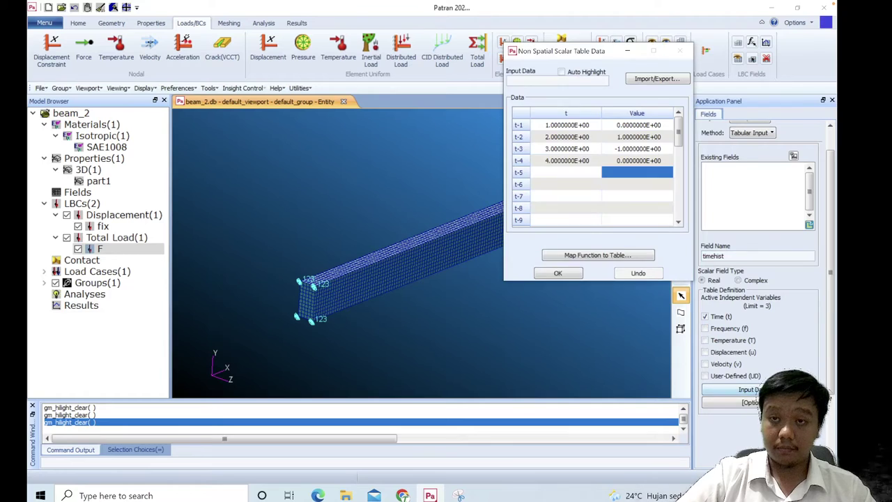
Step: Examine the time and value entries in rows t-1 to t-4 of the timehist table
left_click(562, 126)
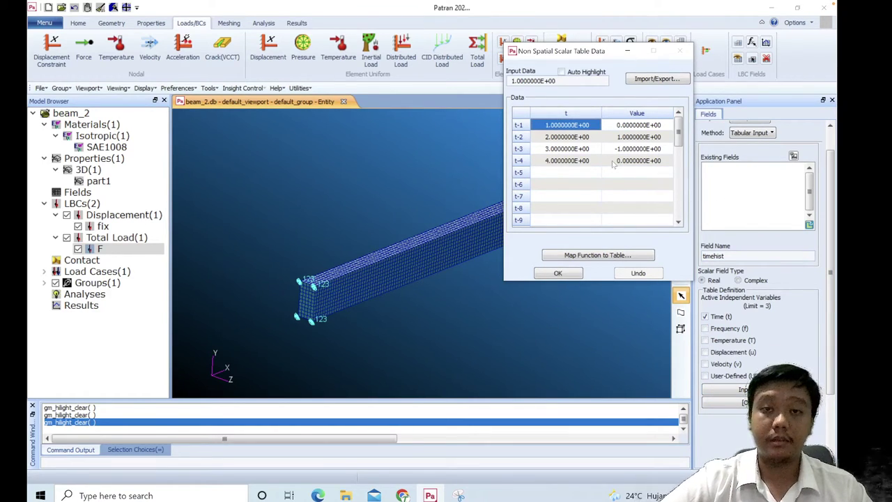
key("Down")
key("Down")
key("Down")
key("Down")
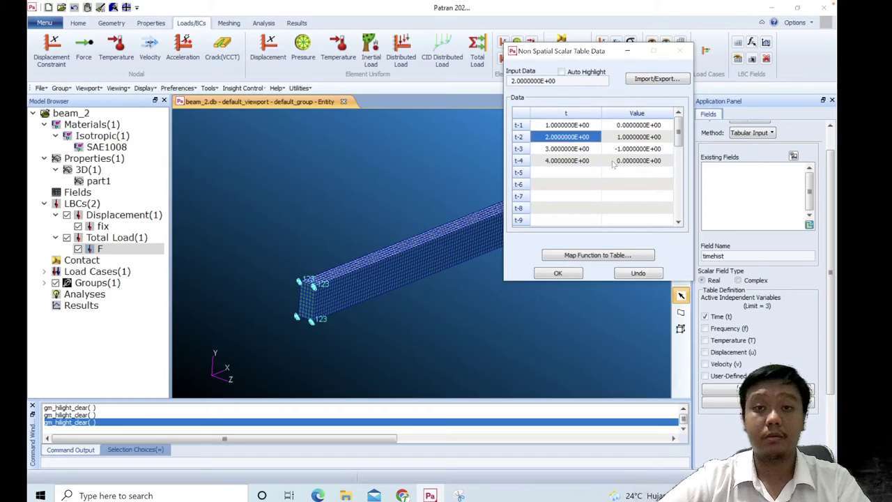
key("Right")
key("Up")
key("Up")
key("Up")
key("Up")
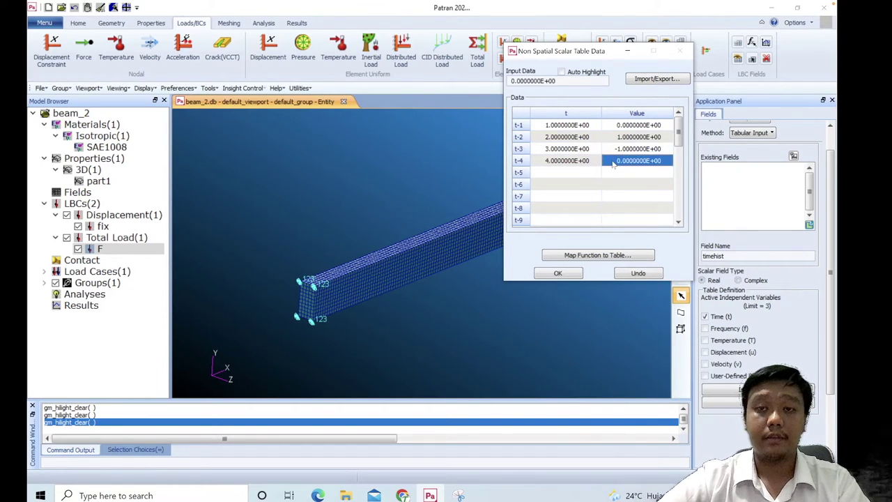
key("Down")
key("Down")
key("Down")
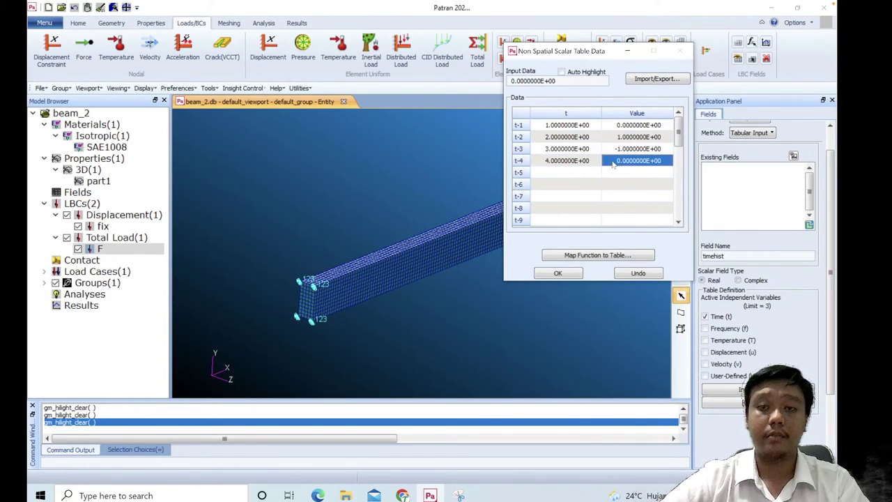
scroll(418, 313, "down", 1)
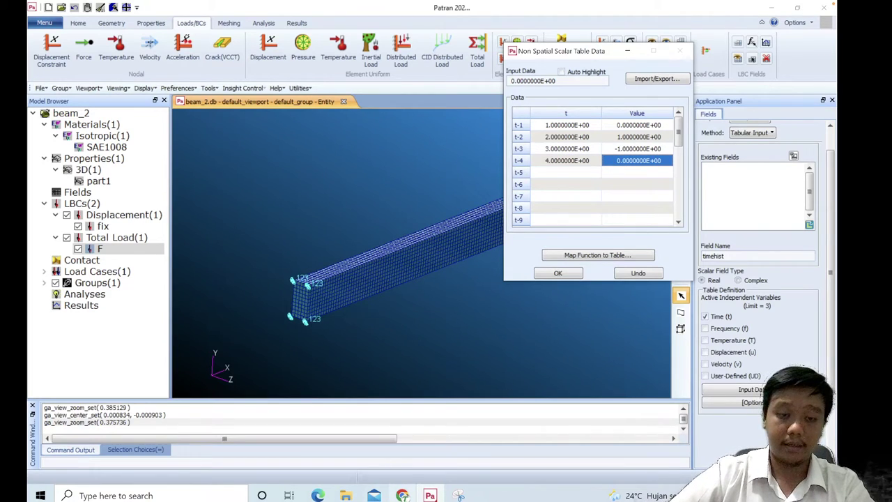
Step: Switch to the load_and_stress_analysis presentation in Google Slides and view the case study's force-time graph
key("alt+Tab")
key("Up")
key("Up")
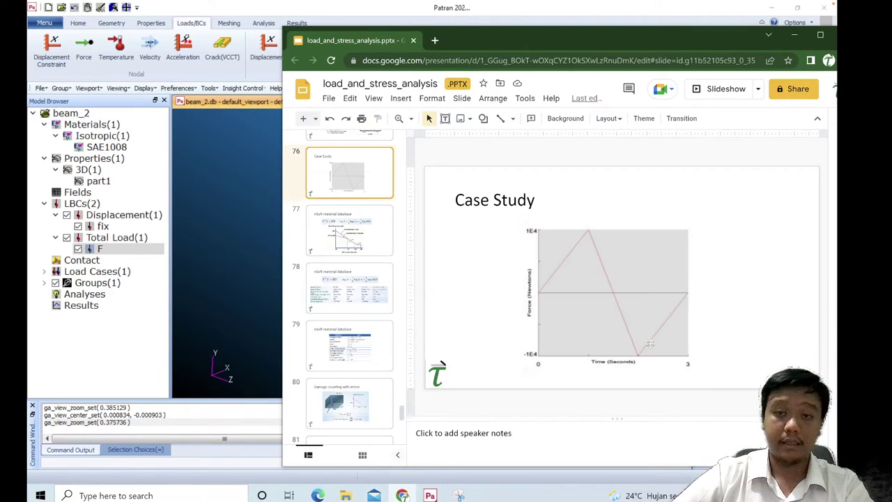
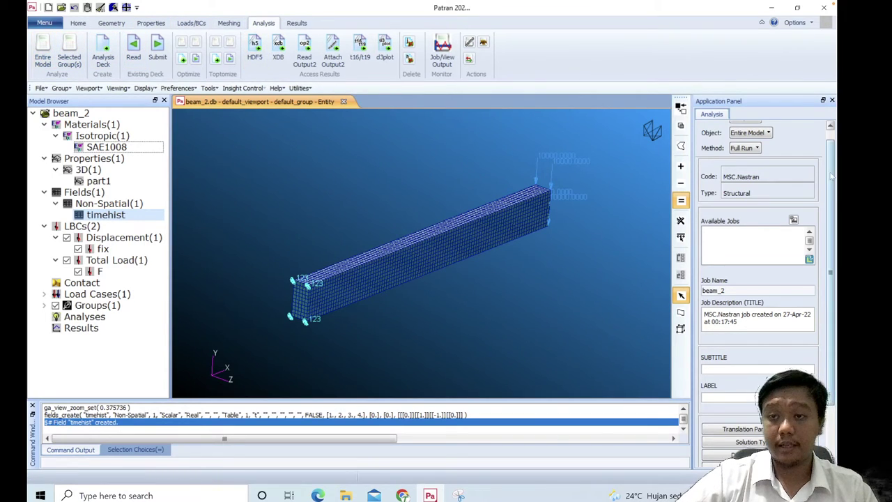
Step: Open the fatigue parameters of the linear static solution and set the stress units to Pascal
scroll(797, 330, "down", 3)
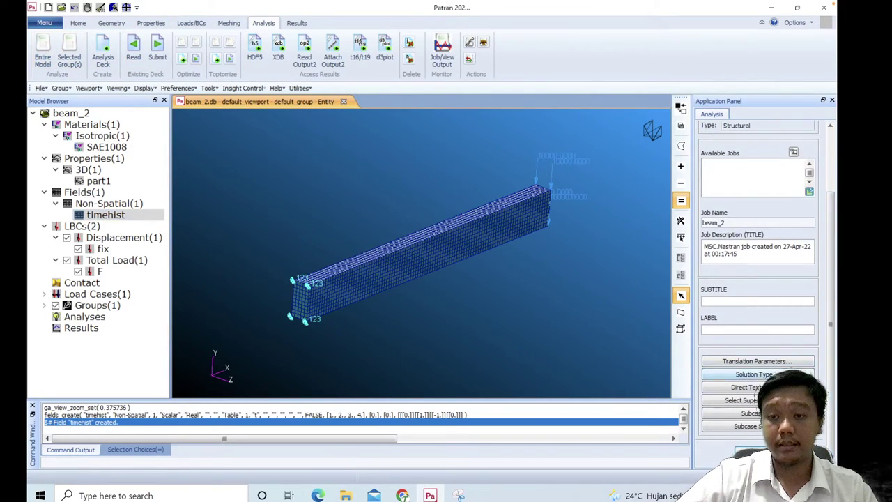
left_click(754, 374)
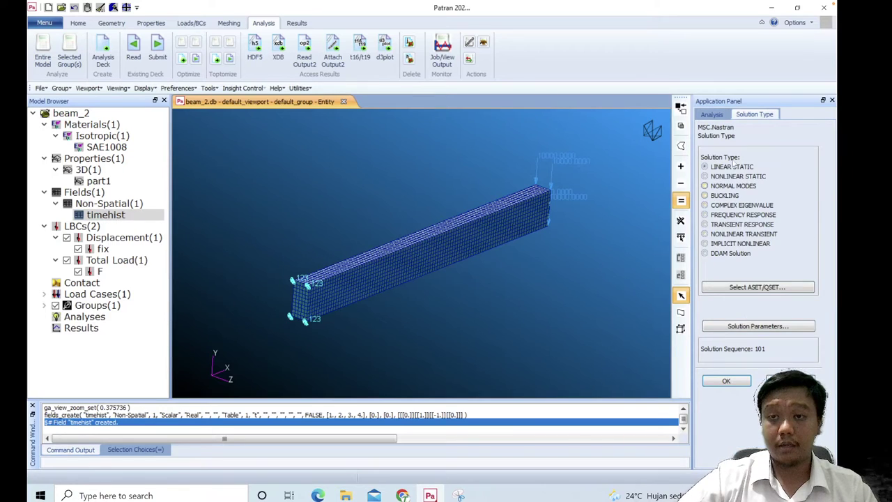
left_click(761, 328)
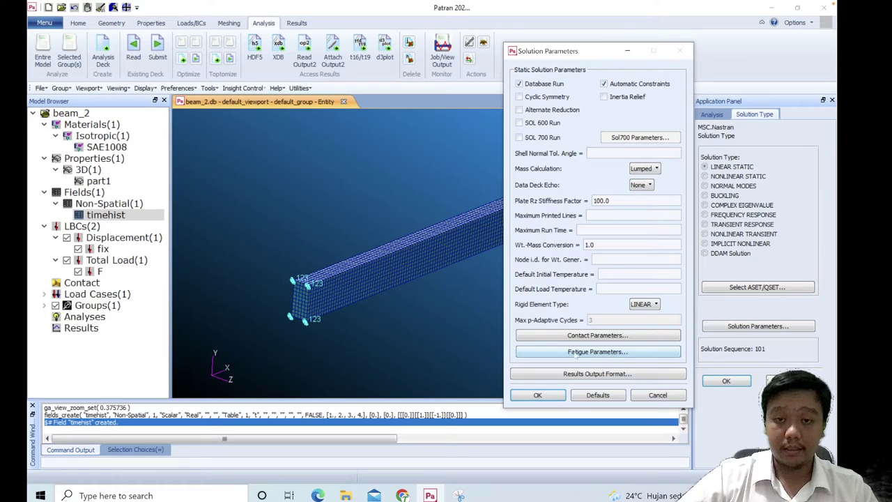
left_click(600, 352)
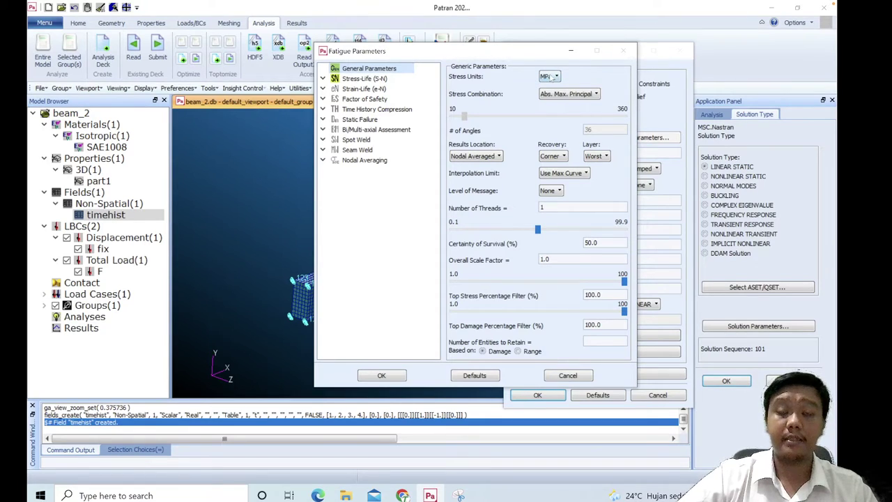
left_click(551, 77)
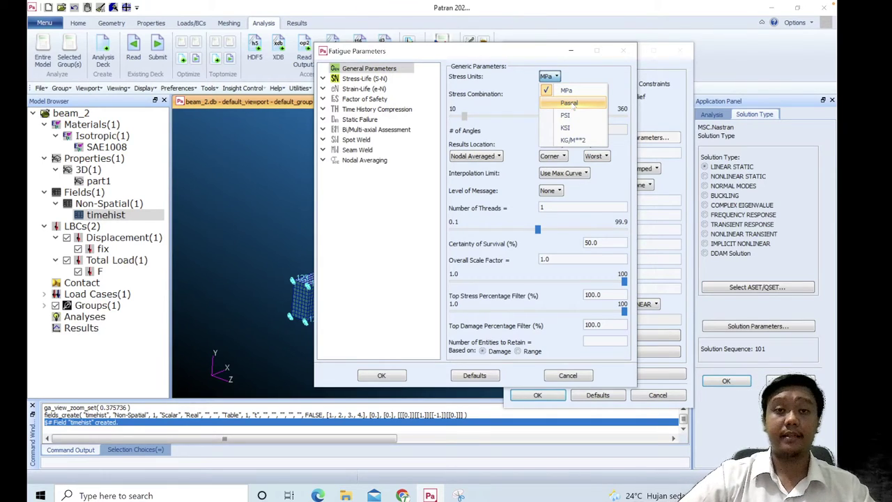
left_click(570, 104)
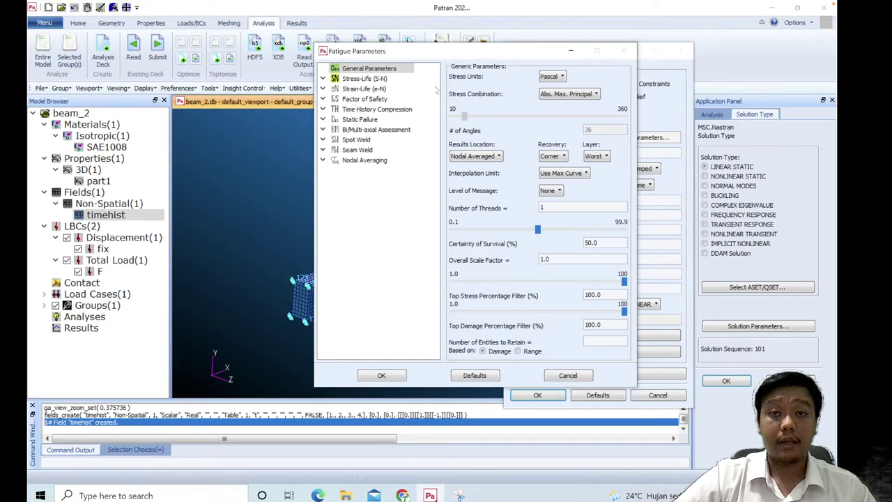
Step: Review the mean stress correction options for the Stress-Life (S-N) analysis, keep None, and accept the fatigue and solution settings
left_click(384, 81)
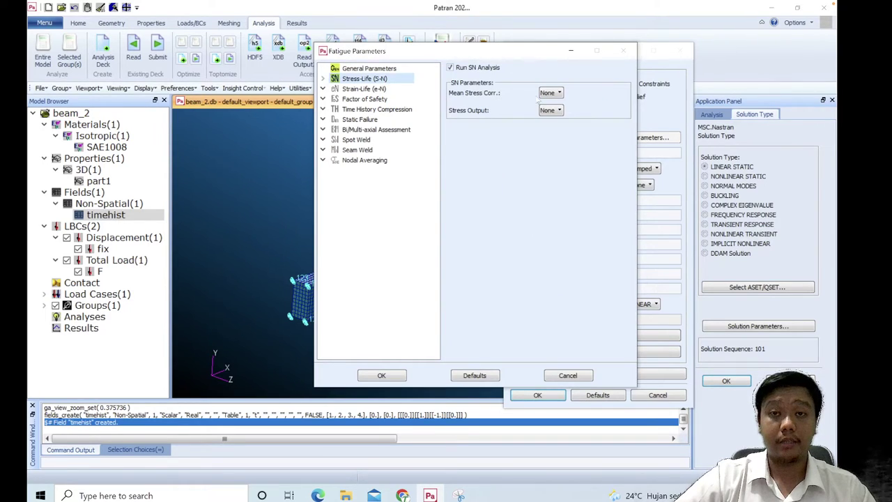
left_click(557, 94)
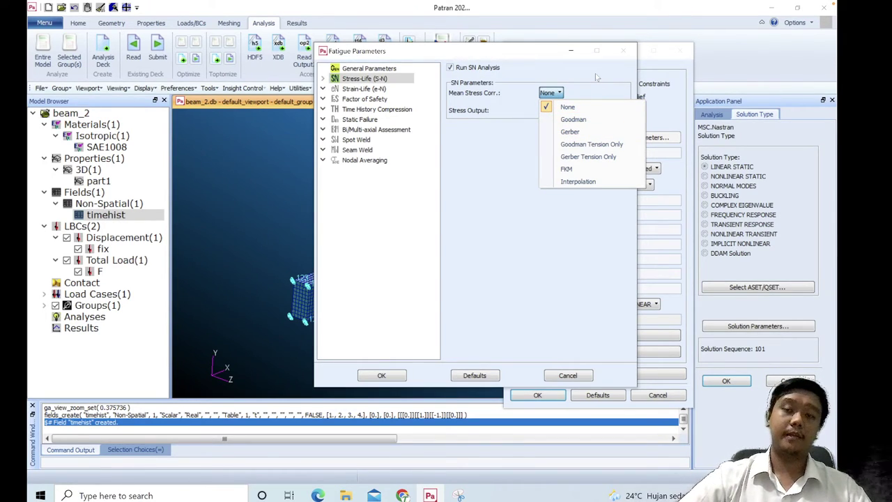
left_click(531, 56)
left_click_drag(530, 54, 545, 71)
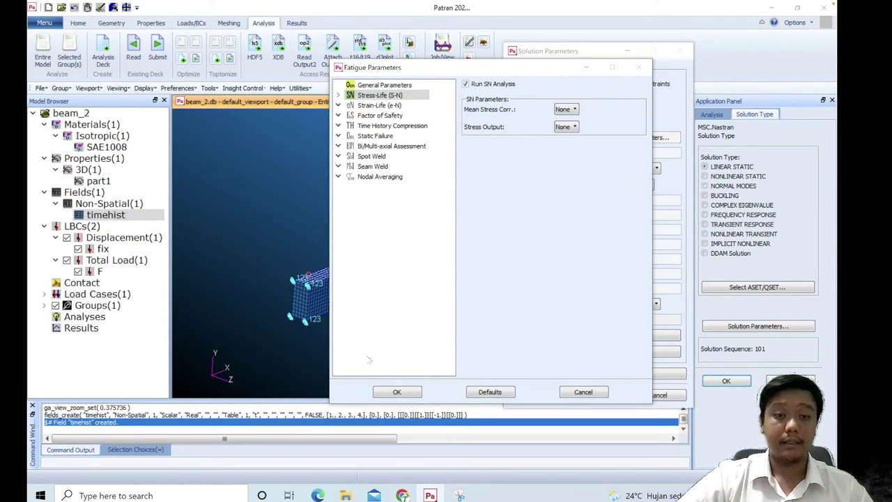
left_click(397, 393)
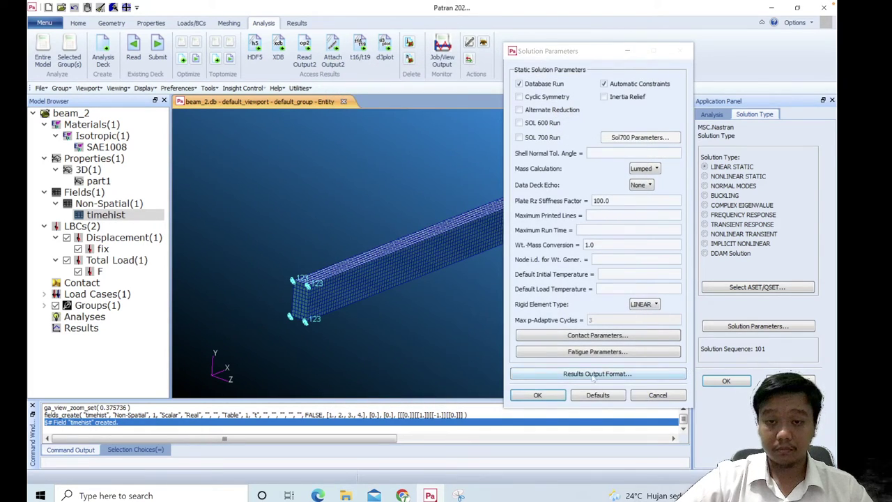
left_click(559, 397)
left_click(726, 380)
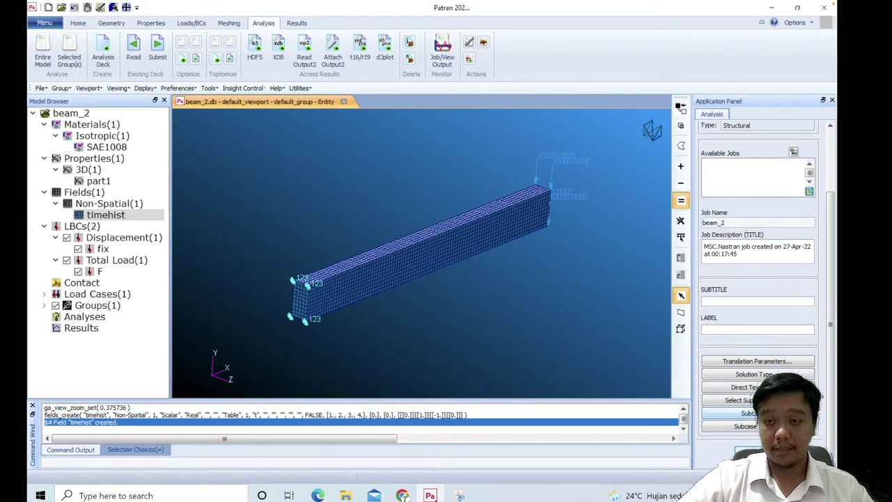
Step: Pick the Fatigue Life result type, delete the existing FATIGUE output request, and apply the Default subcase
left_click(750, 412)
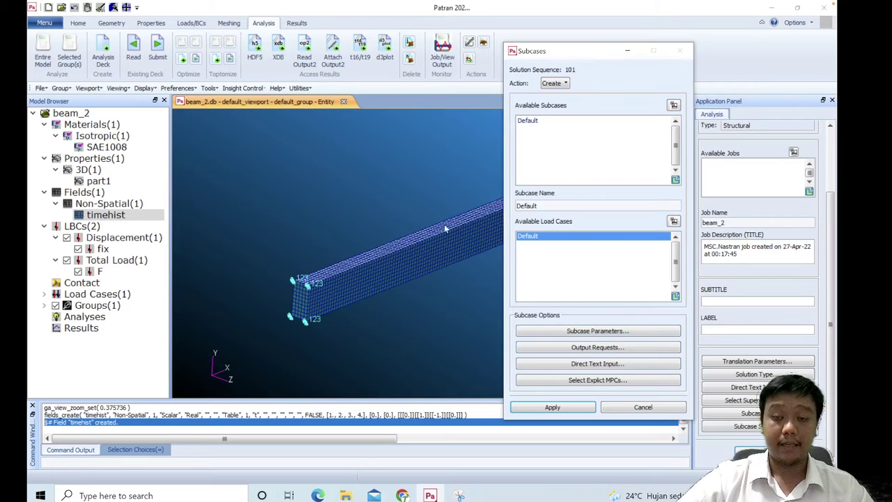
left_click(598, 348)
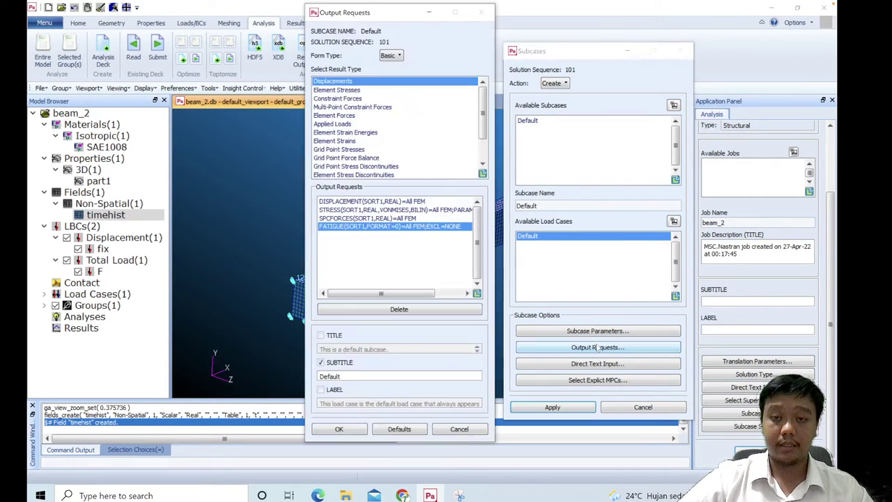
scroll(480, 122, "down", 2)
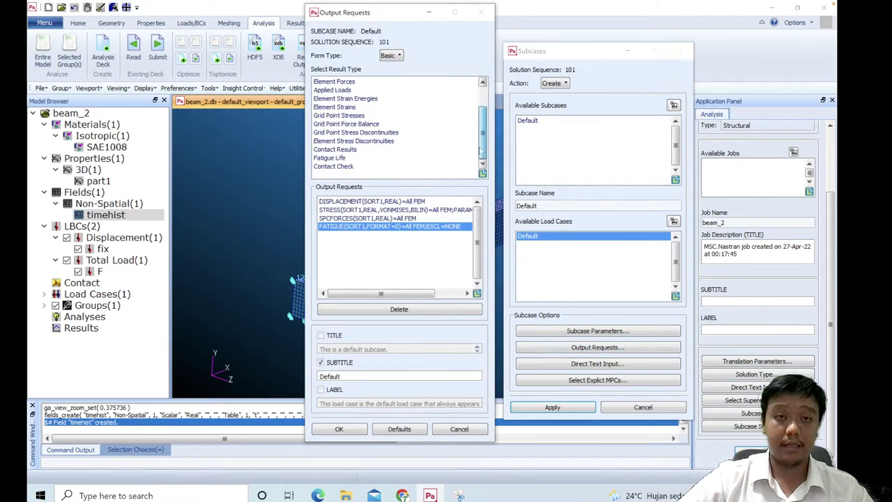
left_click(360, 159)
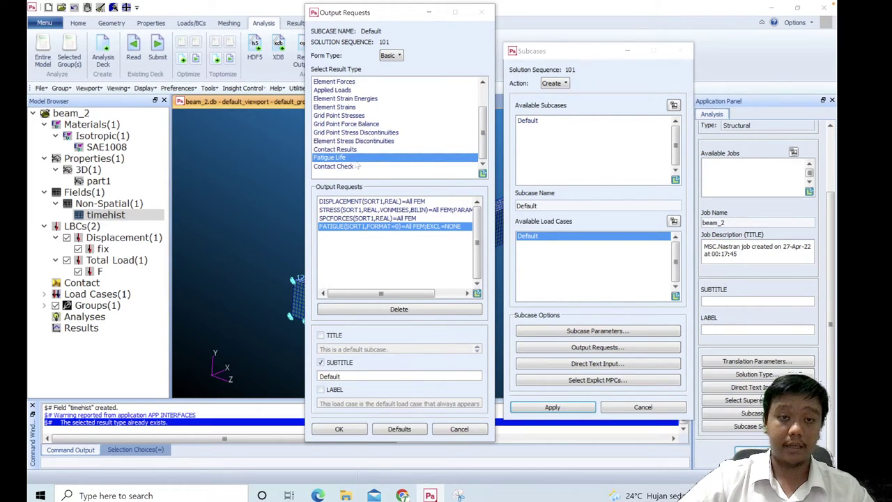
left_click(373, 308)
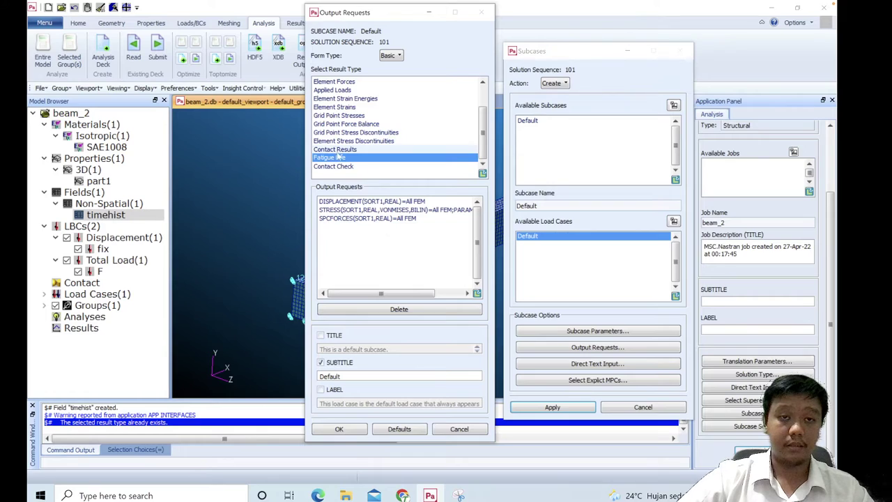
left_click(344, 429)
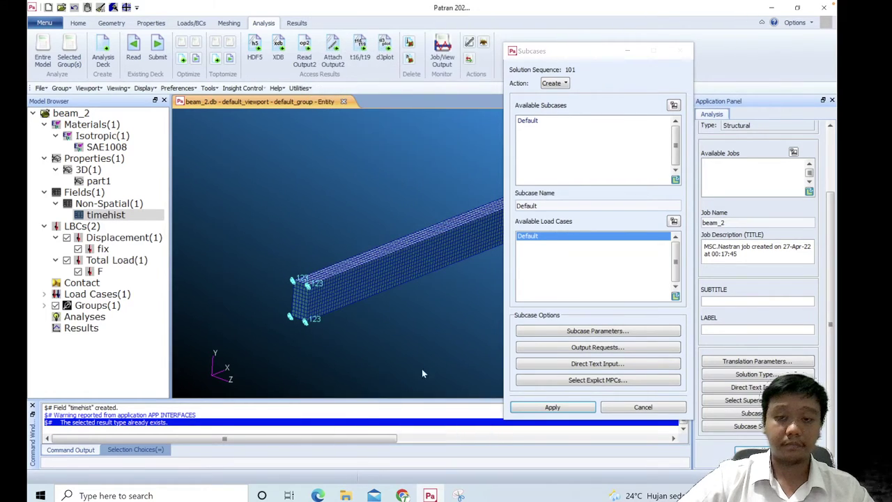
left_click(552, 407)
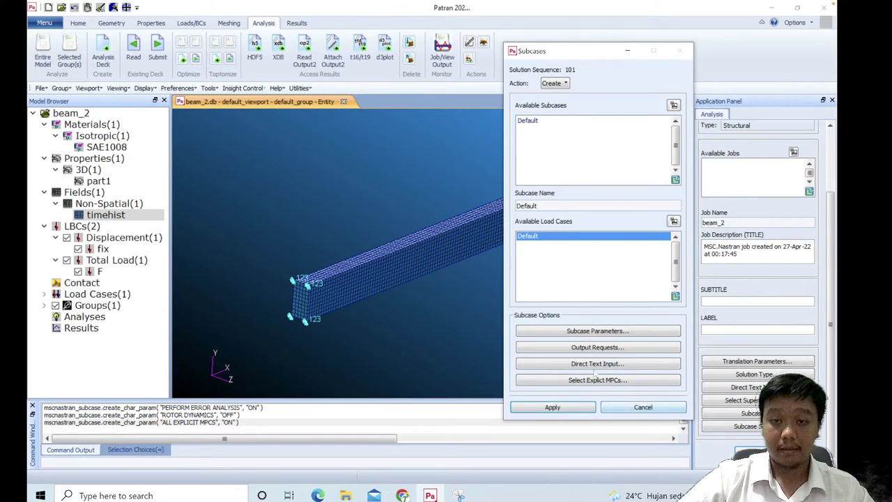
left_click(633, 408)
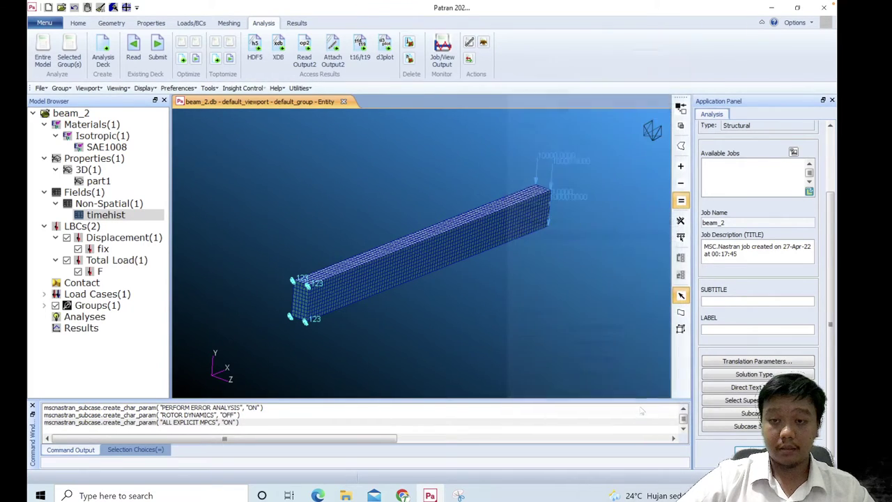
Step: Open the subcase selection with the Default subcase and start defining its fatigue load sequences
left_click(746, 428)
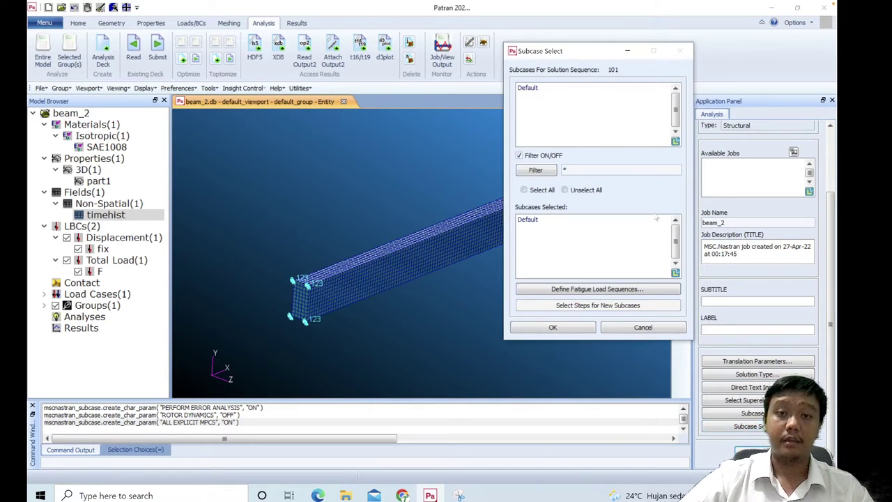
left_click(576, 219)
left_click(543, 89)
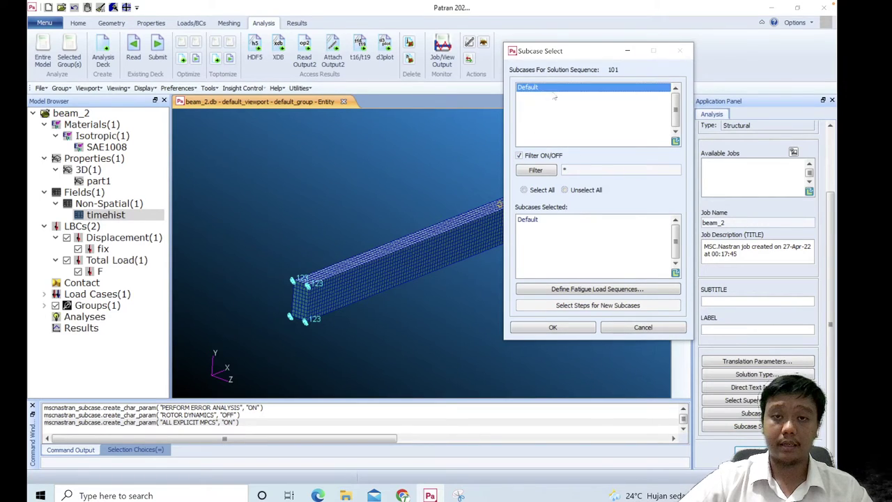
left_click(591, 292)
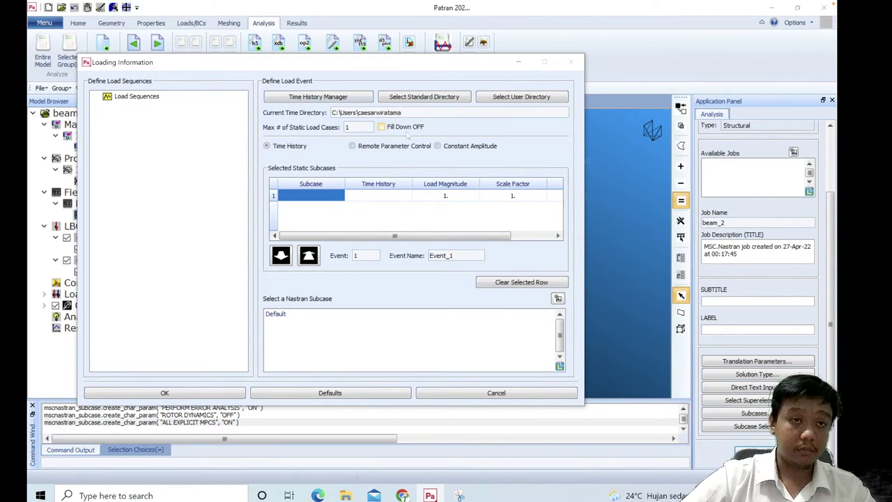
left_click_drag(257, 65, 363, 75)
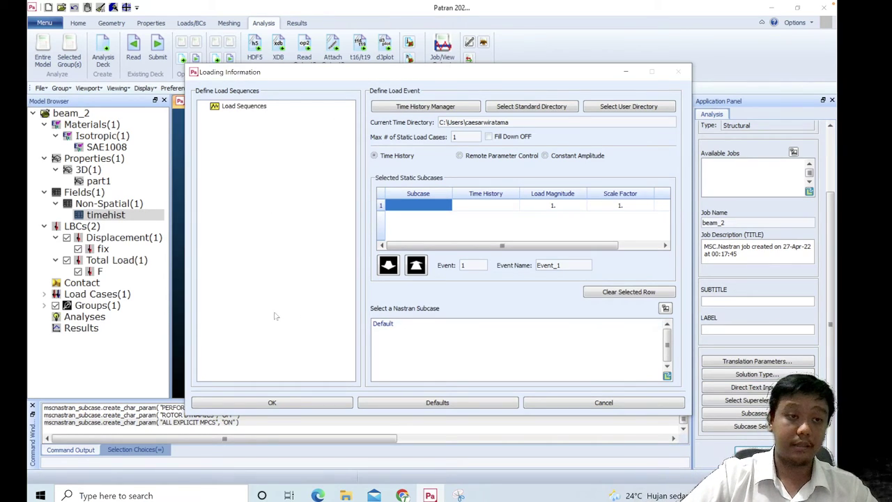
Step: Assign the Default subcase and the timehist field to Event_1, keeping the load magnitude and scale factor at 1
left_click(402, 326)
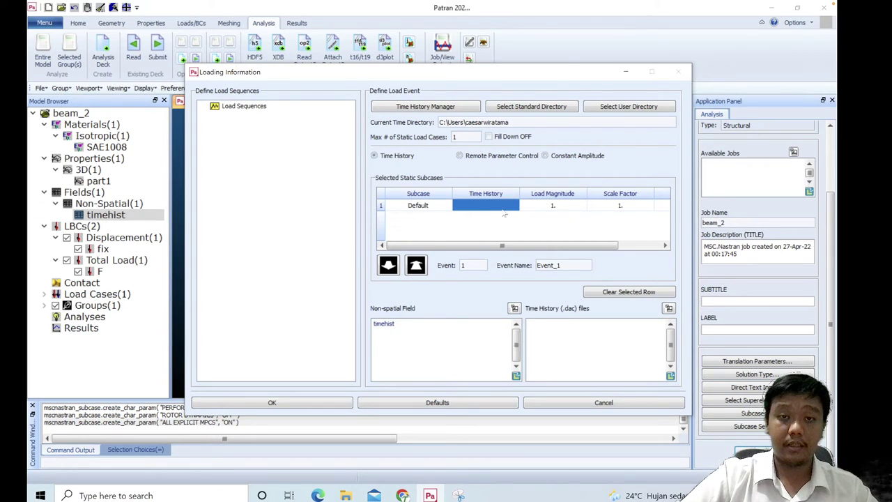
left_click(390, 328)
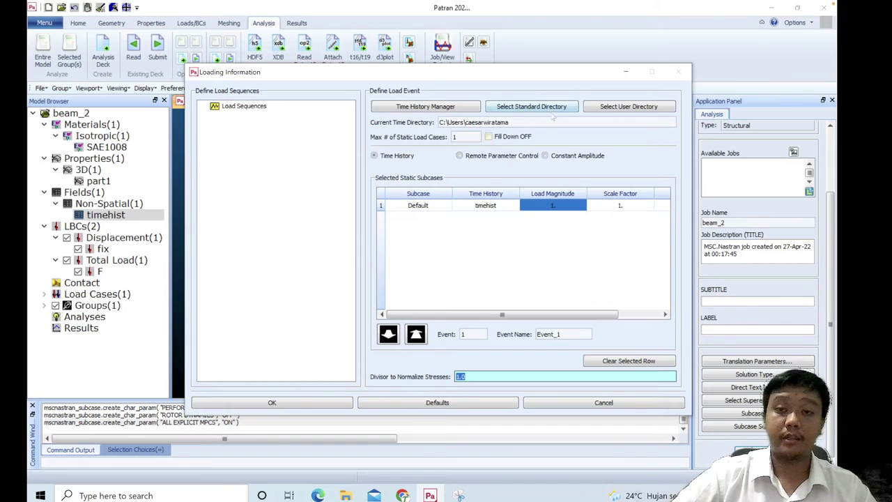
left_click_drag(539, 315, 584, 315)
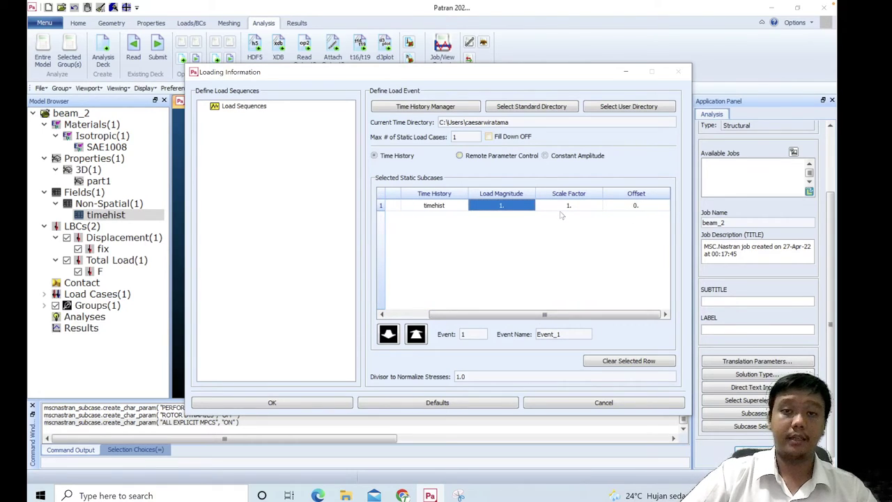
left_click(603, 288)
left_click_drag(572, 315, 466, 315)
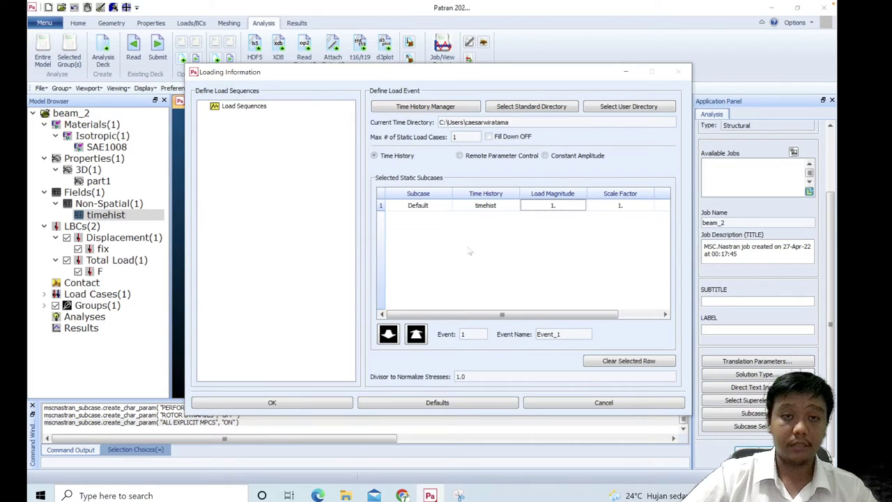
Step: Add a new fatigue load sequence and insert Event_1 into it with a repeat of 1.0
left_click(247, 108)
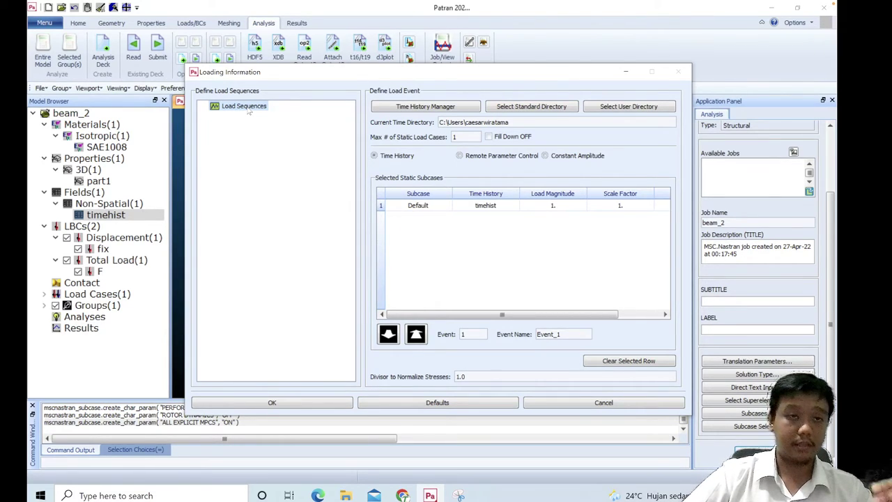
right_click(249, 112)
left_click(316, 115)
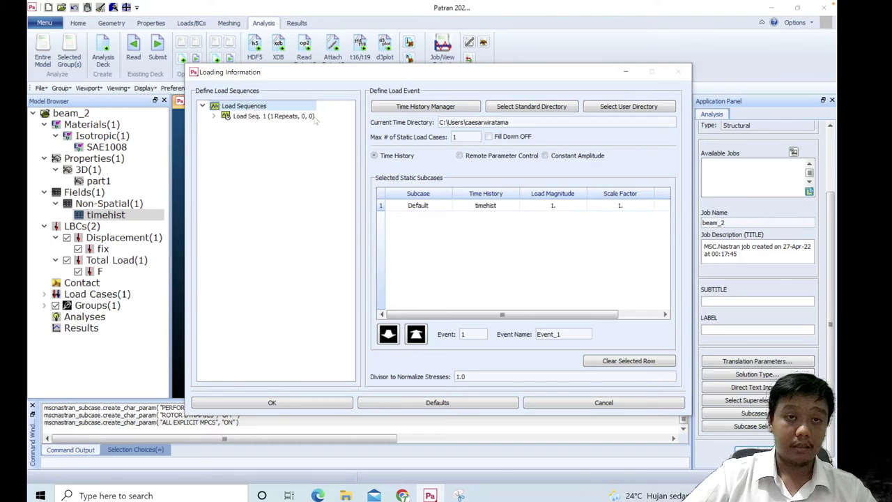
left_click(279, 117)
right_click(237, 109)
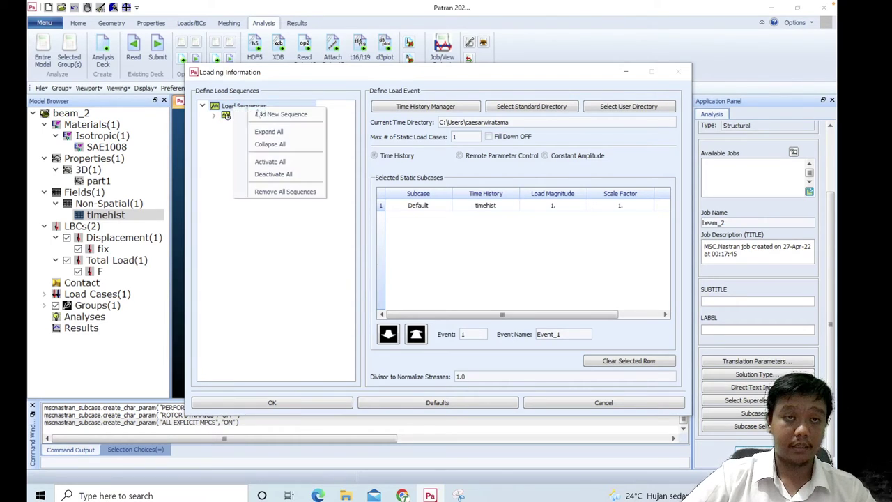
left_click(236, 123)
left_click(249, 116)
right_click(249, 116)
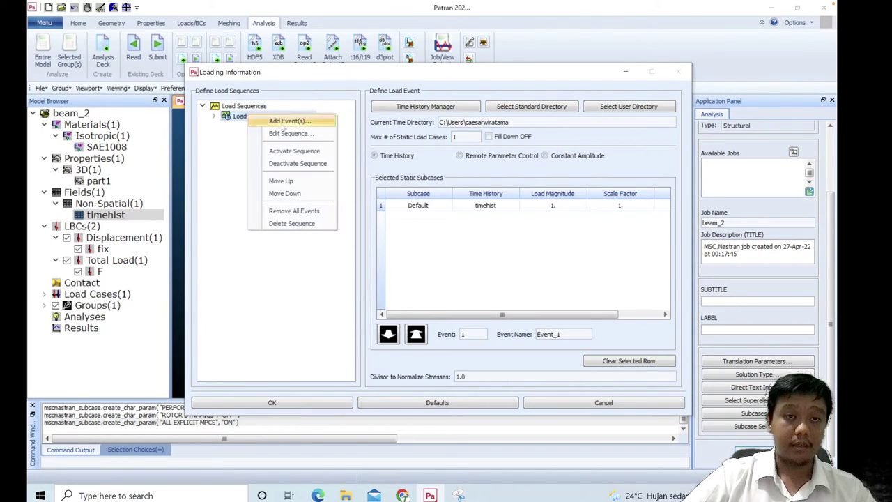
left_click(288, 126)
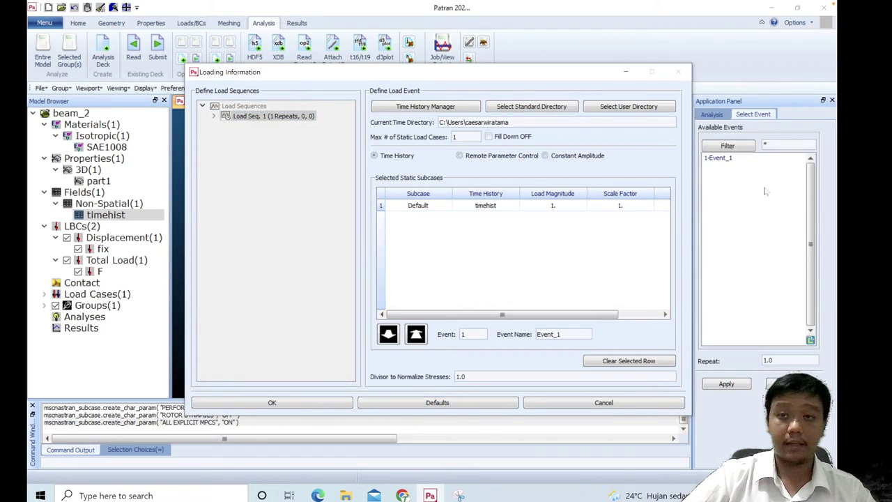
left_click(729, 158)
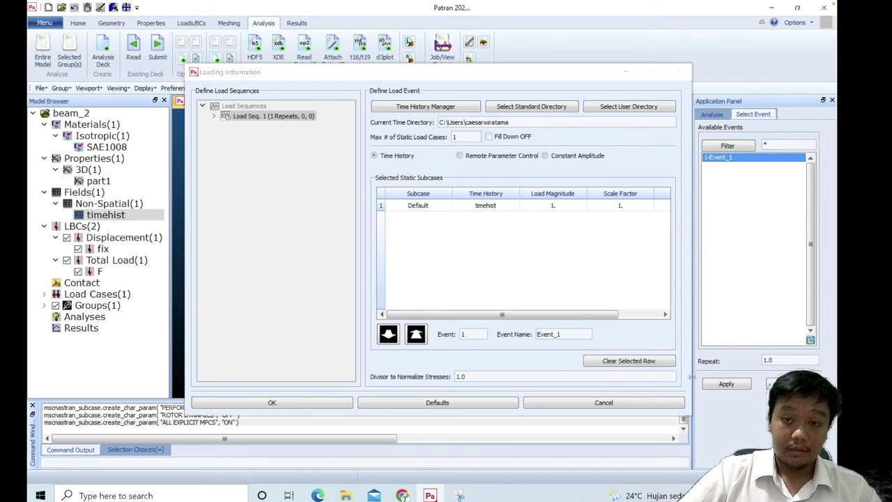
left_click(727, 384)
left_click(427, 237)
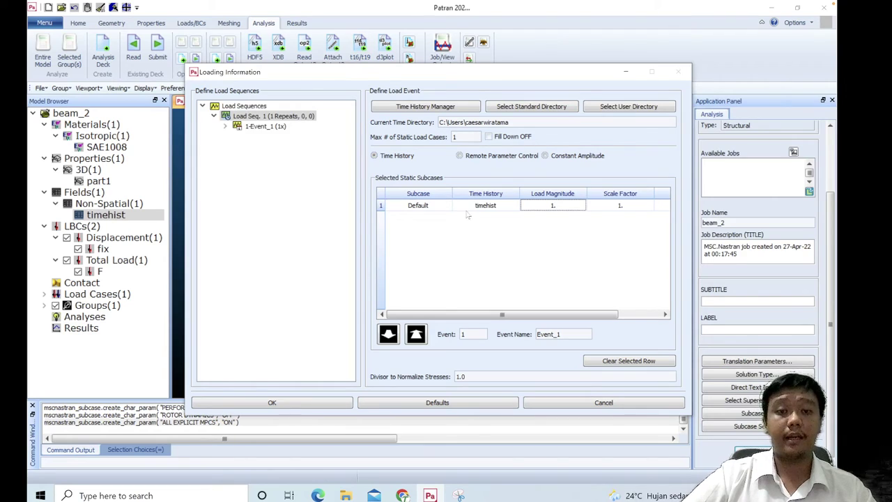
Step: Check the definition of the second load event, then return to Event_1 and select it in the load sequence
left_click(415, 335)
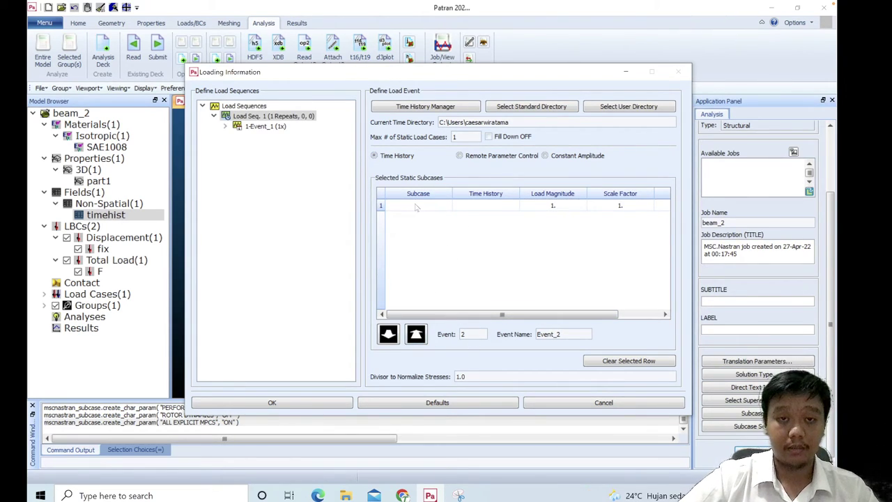
left_click(389, 333)
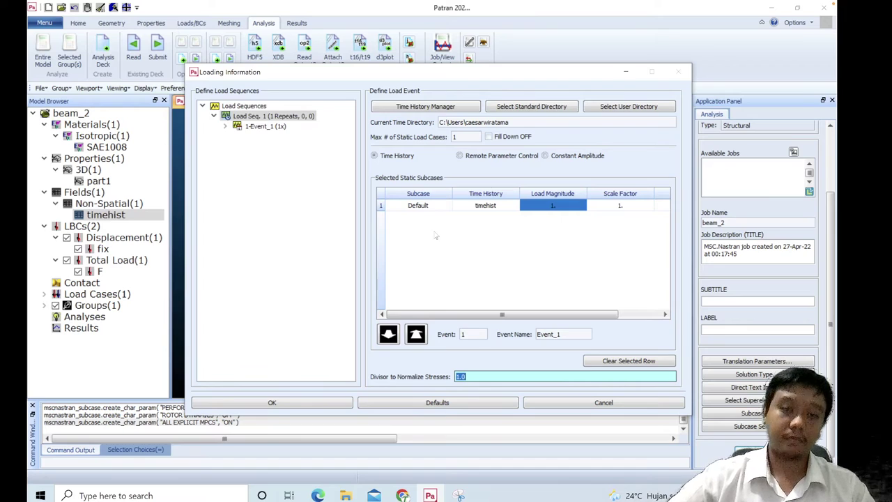
left_click(438, 236)
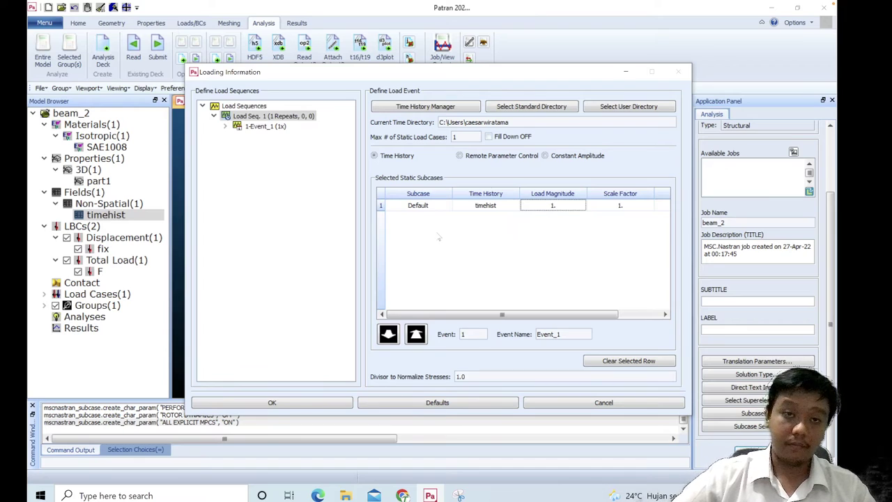
left_click(258, 130)
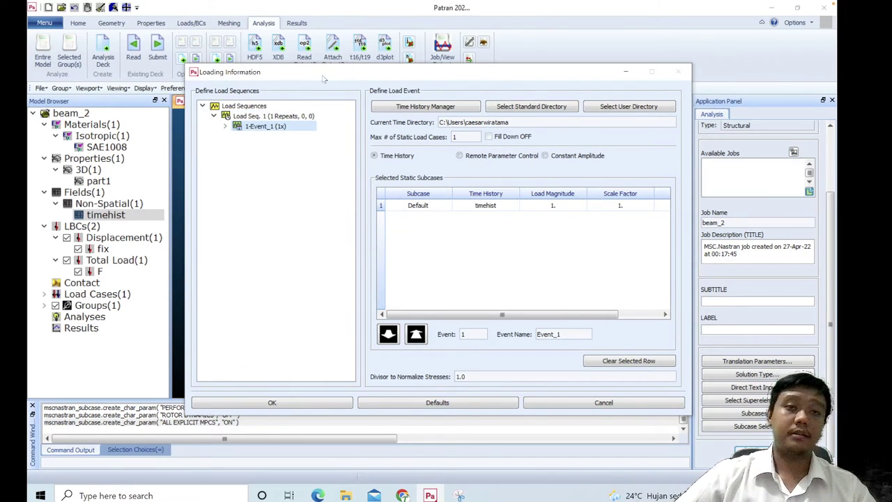
Step: Accept the fatigue loading information and the subcase selection, and run the full analysis of the entire model
left_click_drag(324, 75, 320, 70)
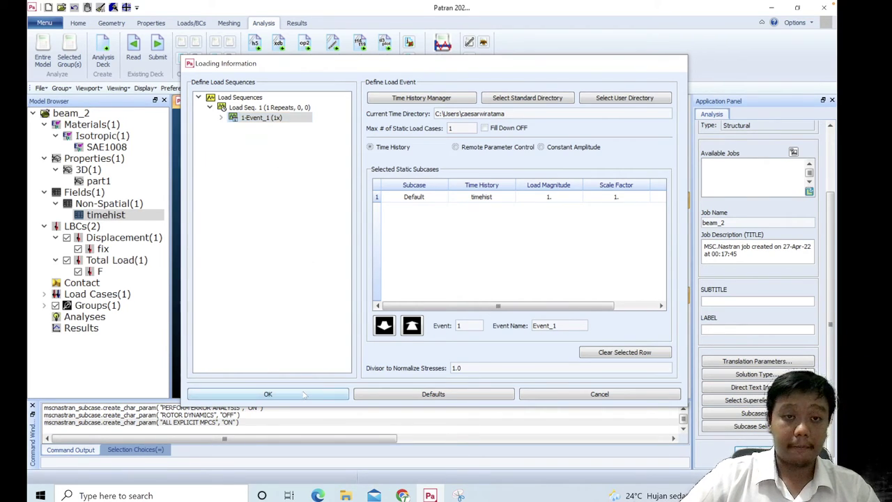
left_click(304, 394)
left_click(588, 329)
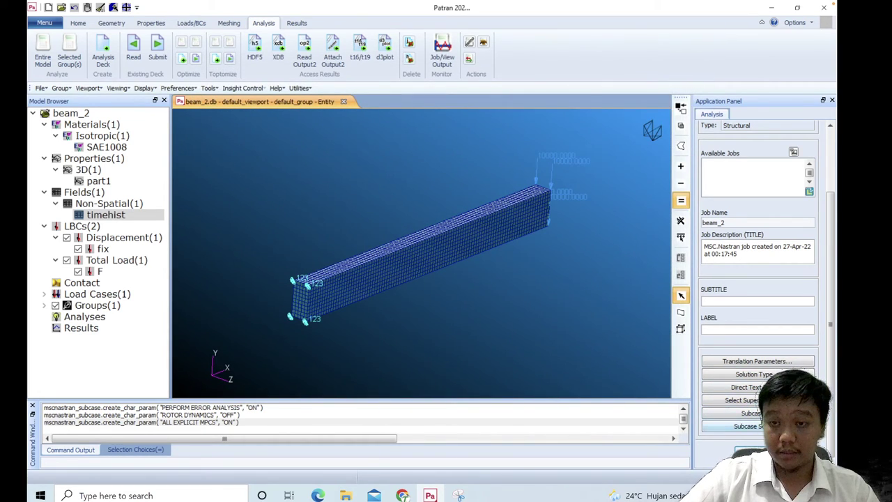
left_click(758, 452)
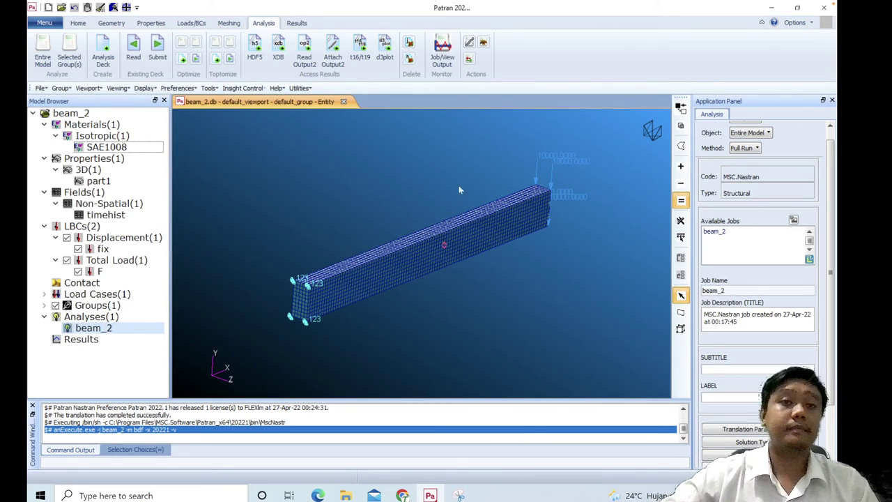
Step: Attach the HDF5 result entities of the beam_2 job
left_click(297, 23)
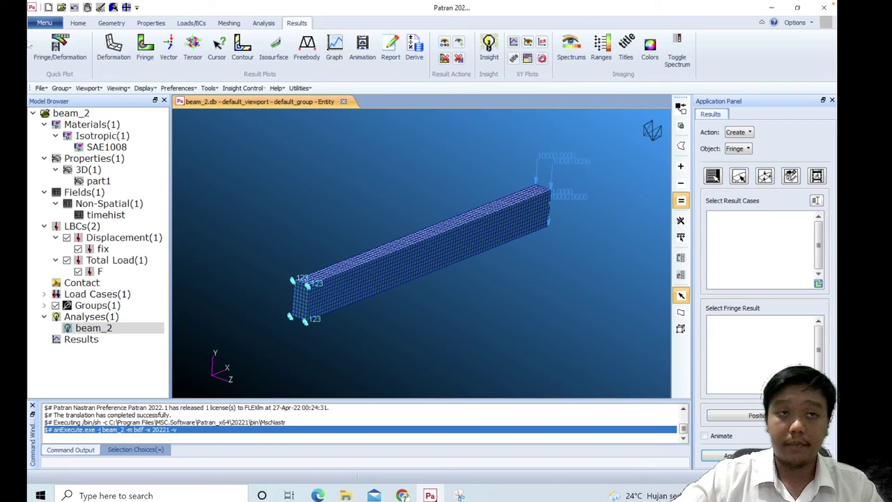
left_click(265, 23)
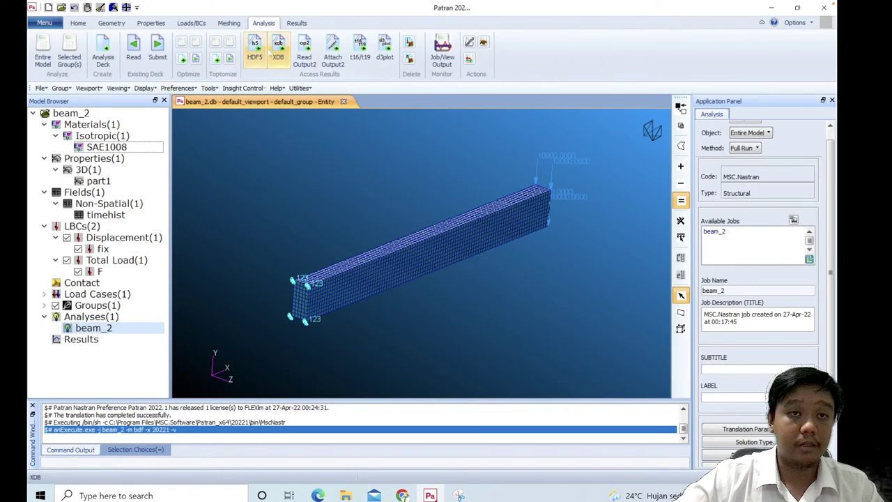
left_click(256, 49)
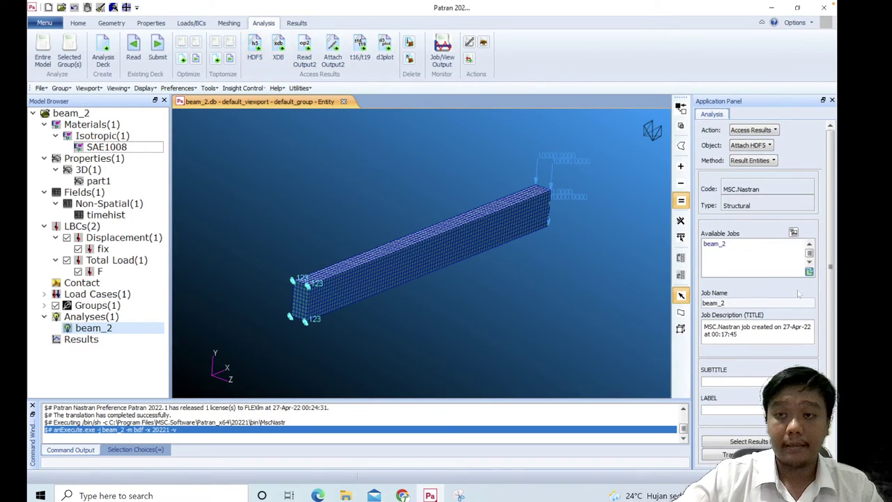
scroll(807, 285, "down", 3)
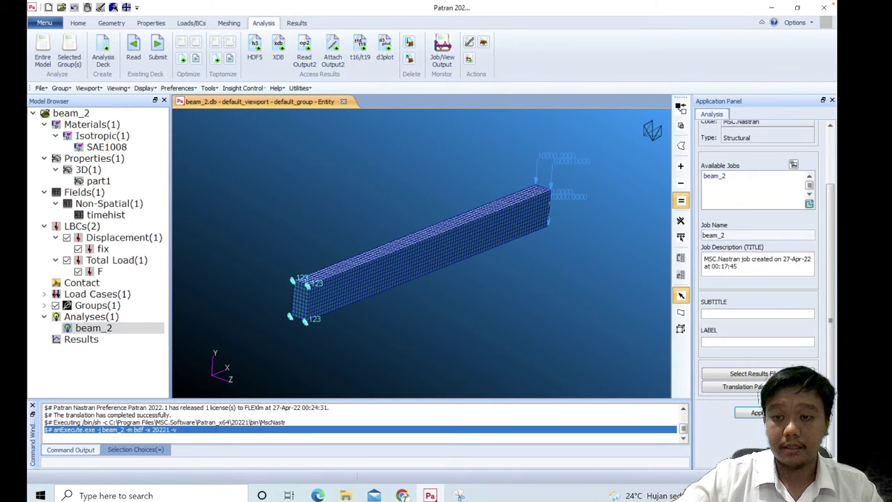
left_click(757, 413)
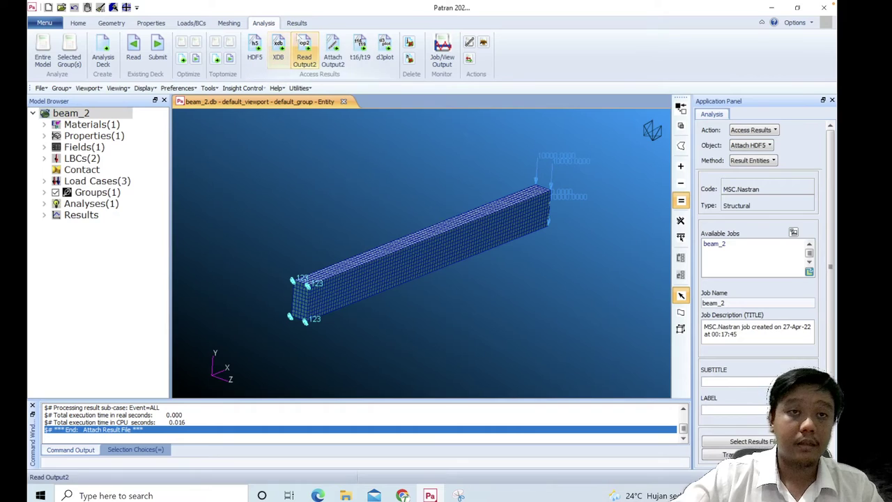
Step: Show the beam in wireframe and plot the von Mises Stress Tensor fringe for the SC1:DEFAULT static subcase
left_click(296, 23)
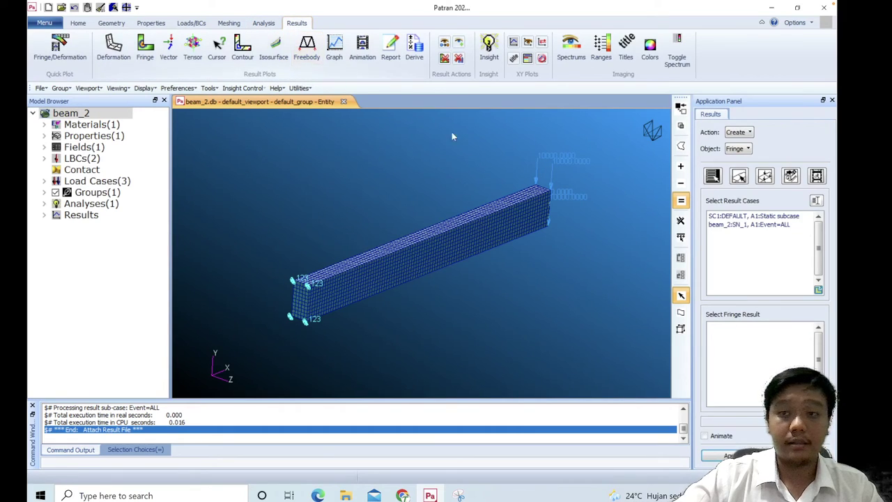
left_click(728, 216)
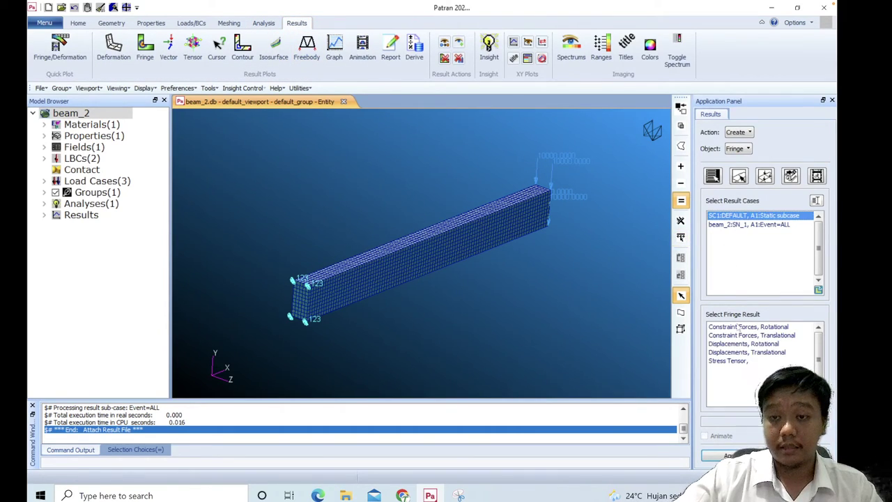
left_click(725, 358)
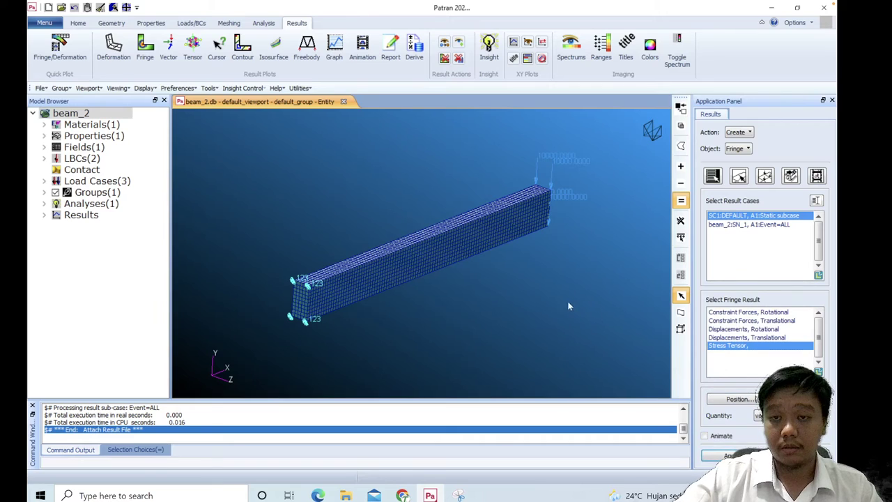
left_click(77, 23)
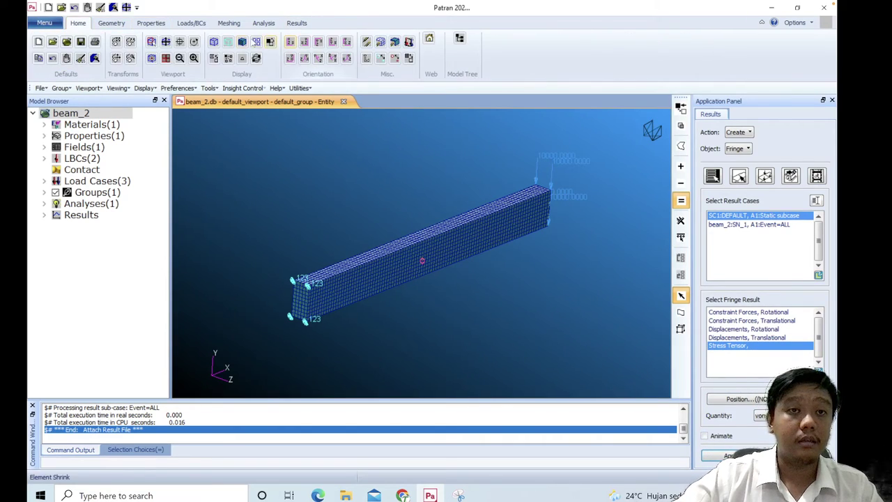
left_click(213, 41)
left_click(296, 23)
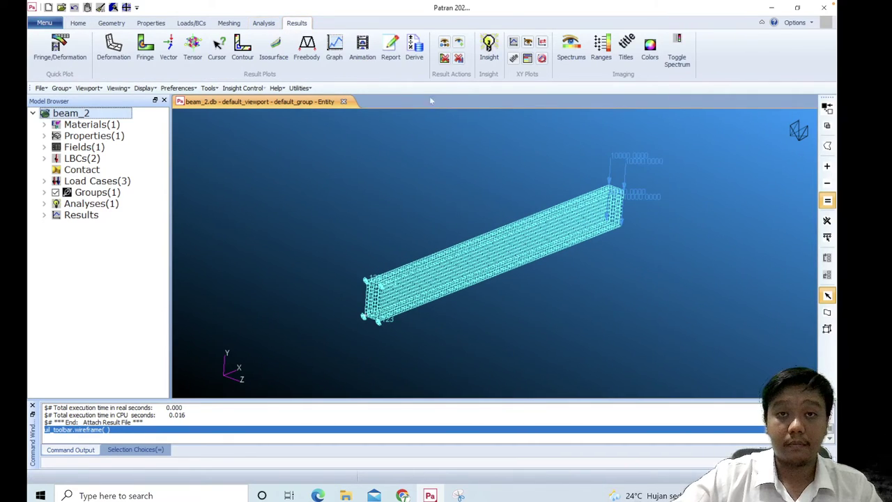
left_click(145, 47)
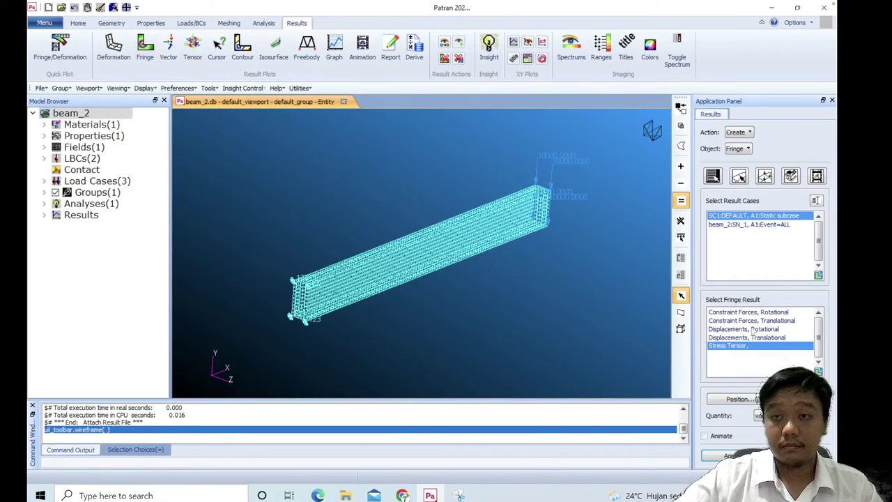
left_click(732, 455)
middle_click_drag(527, 293, 523, 293)
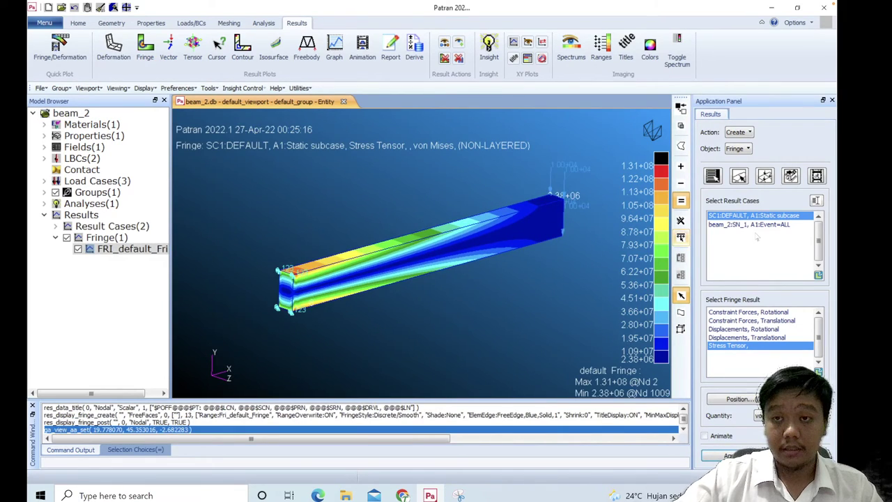
Step: Plot the Life, Repeats fringe for the beam_2:SN_1 fatigue result case on the beam
left_click(756, 225)
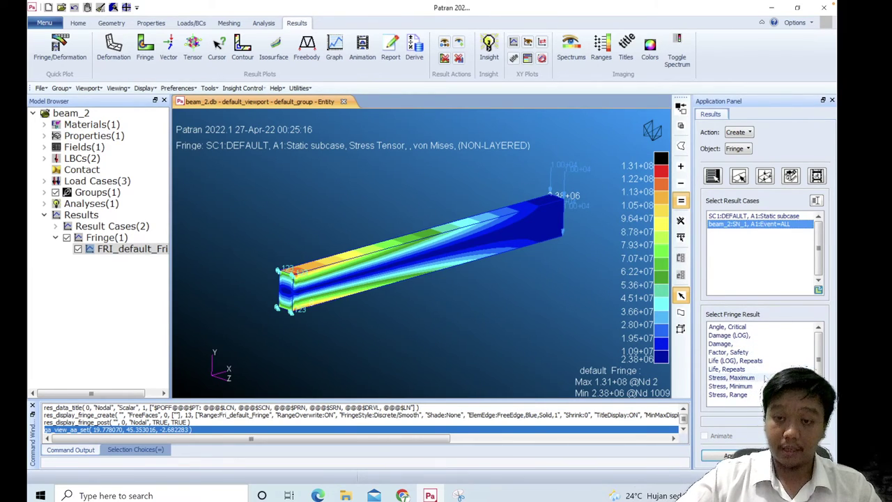
left_click(740, 370)
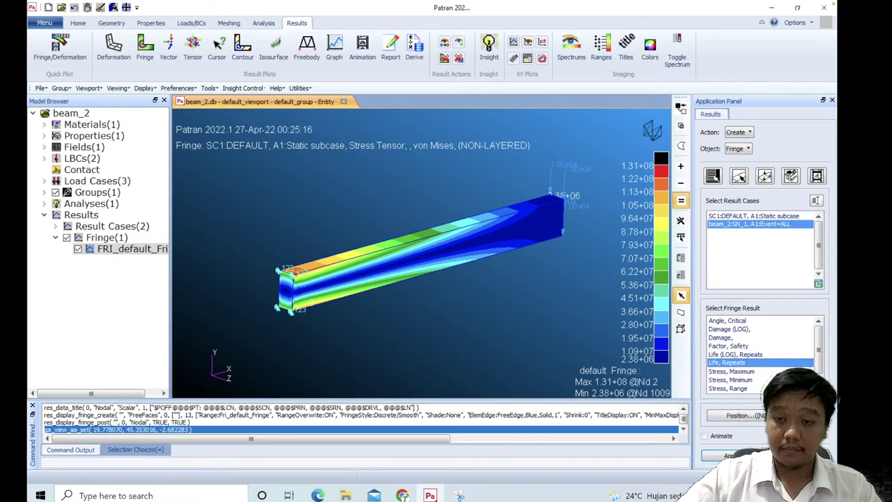
left_click(728, 455)
middle_click_drag(446, 291, 456, 298)
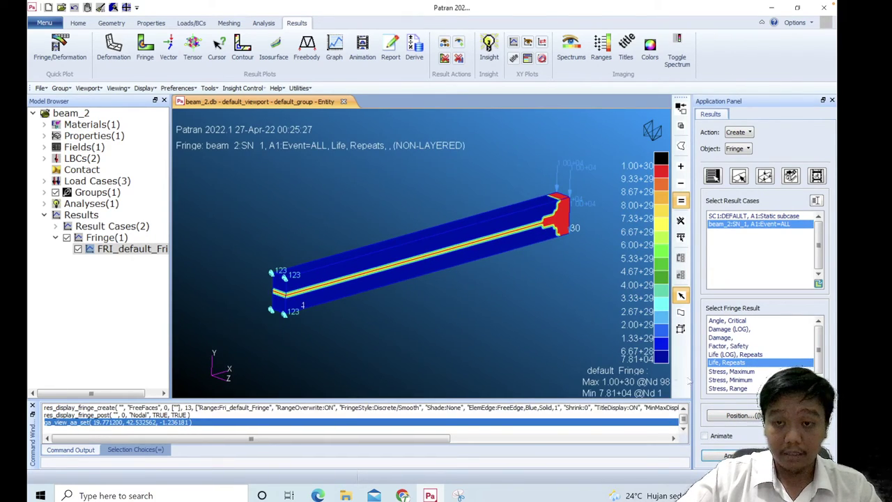